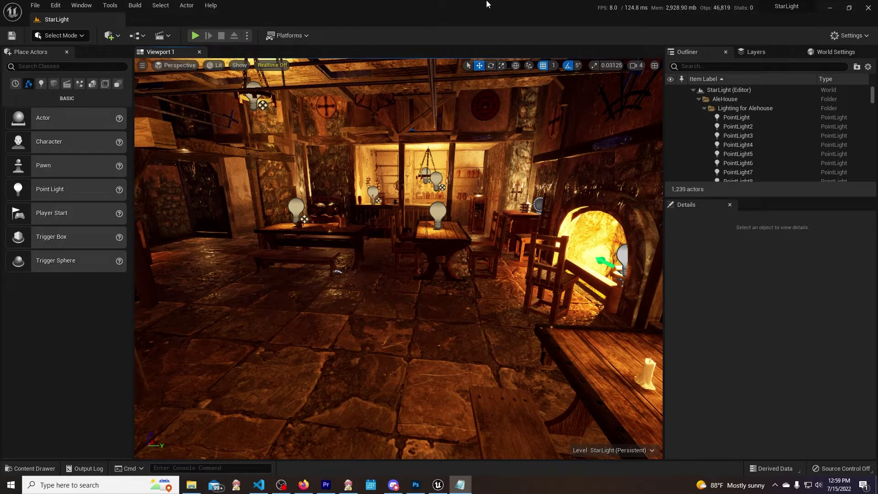
Step: Bring the Unreal Editor window with the StarLight tavern level to the front
{"action": "left_click", "coordinate": [465, 4]}
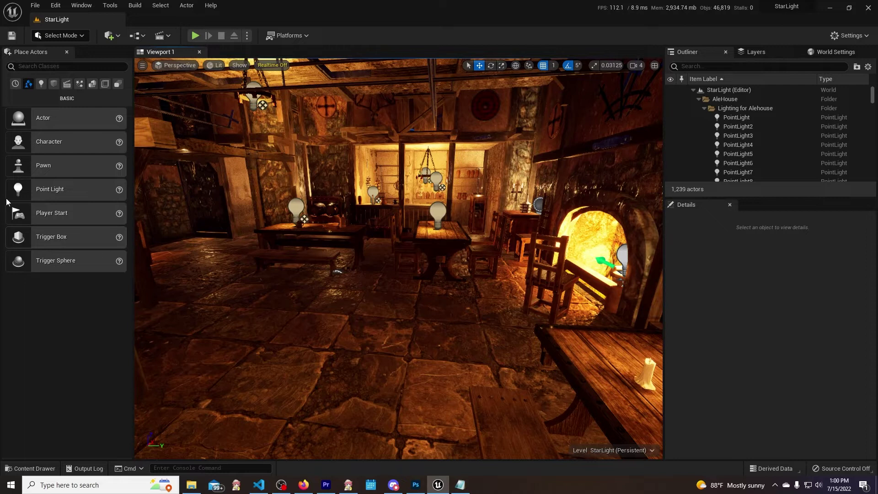
Step: Check the Window menu, show the Lights tab in Place Actors, and fly toward the fireplace table
{"action": "left_click", "coordinate": [82, 6]}
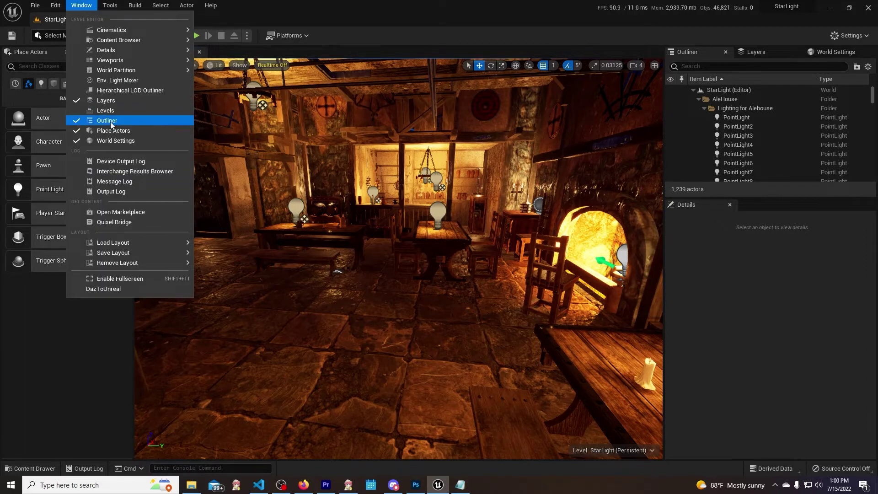
{"action": "left_click", "coordinate": [25, 297]}
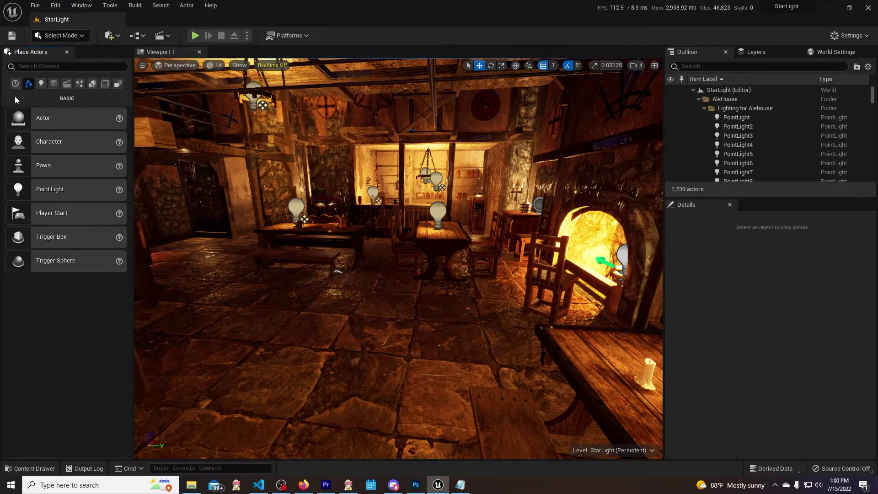
{"action": "left_click", "coordinate": [16, 85]}
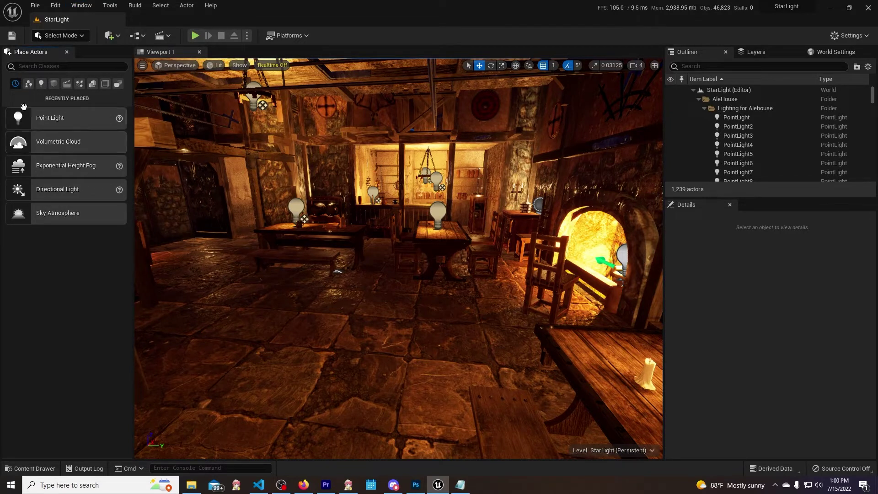
{"action": "left_click", "coordinate": [28, 85]}
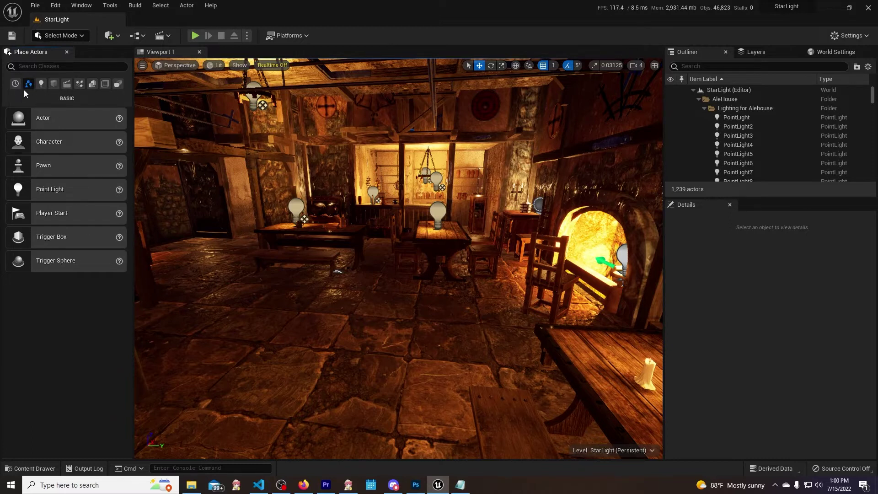
{"action": "left_click", "coordinate": [41, 85]}
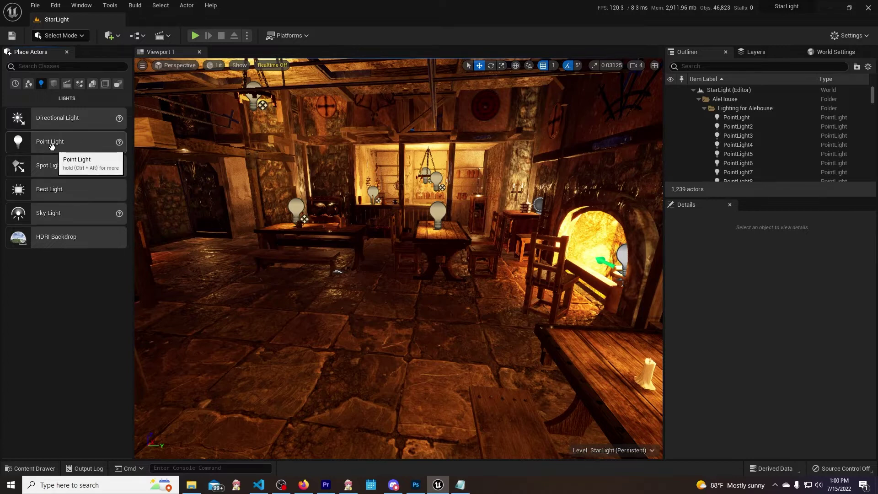
{"action": "mouse_move", "coordinate": [338, 272]}
{"action": "right_mouse_down"}
{"action": "mouse_move", "coordinate": [457, 274]}
{"action": "mouse_move", "coordinate": [375, 275]}
{"action": "mouse_move", "coordinate": [352, 263]}
{"action": "right_mouse_up"}
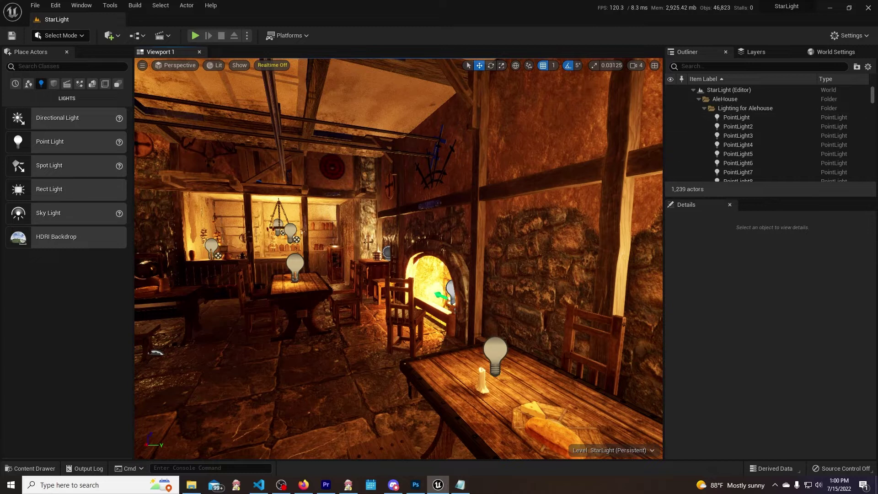
Step: Select PointLight3, PointLight2, then PointLight6 to review each light's Details settings
{"action": "left_click", "coordinate": [503, 351]}
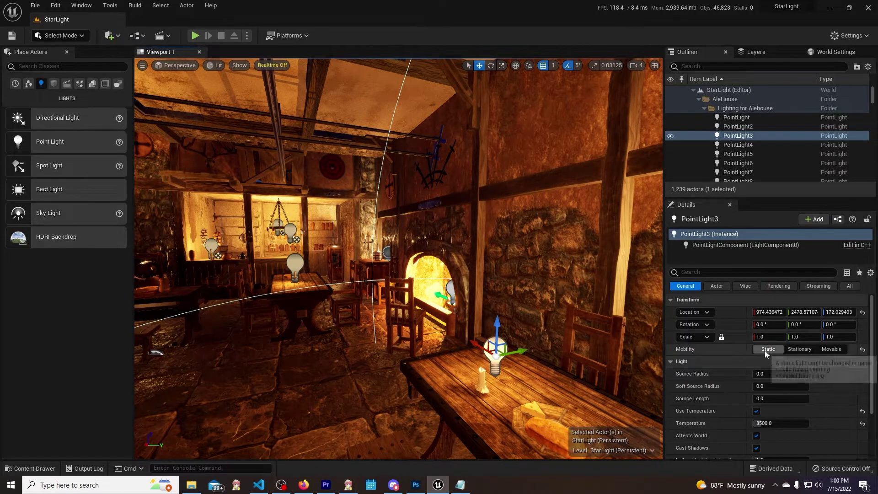
{"action": "left_click", "coordinate": [294, 262]}
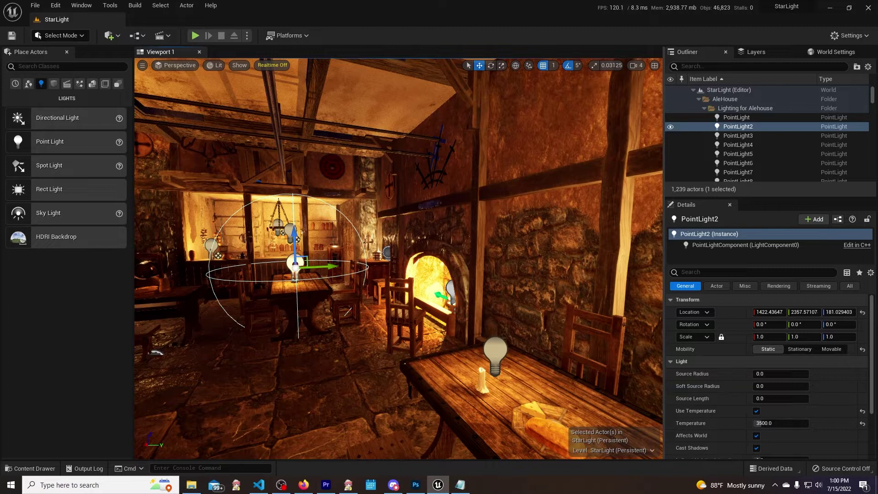
{"action": "left_click", "coordinate": [211, 247]}
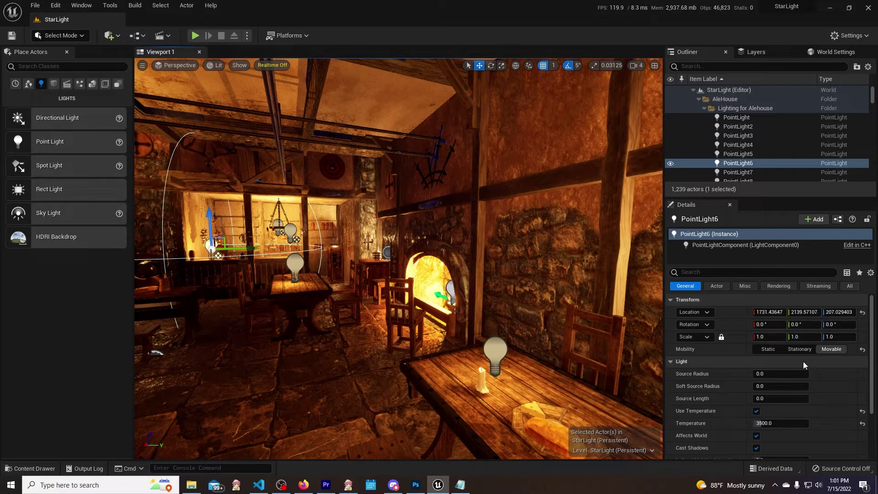
Step: Set PointLight6's Mobility to Static, browse the Tools and Build menus, and focus the view on it
{"action": "left_click", "coordinate": [768, 349]}
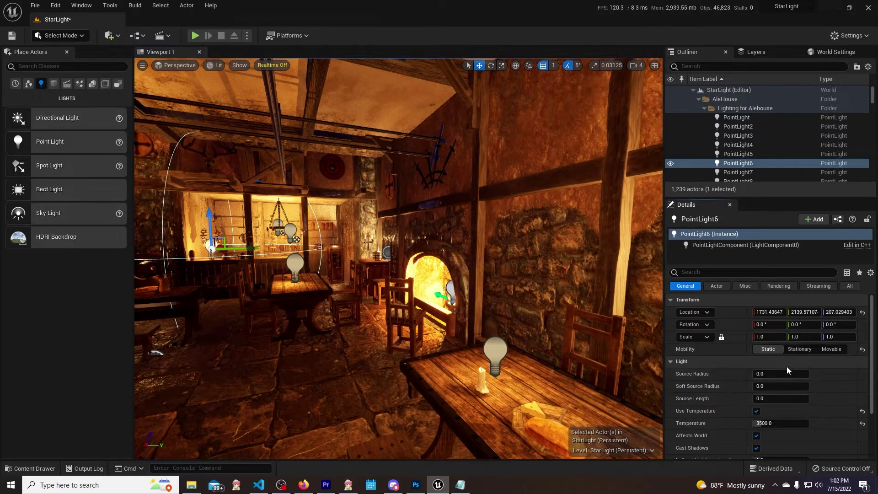
{"action": "left_click", "coordinate": [110, 6]}
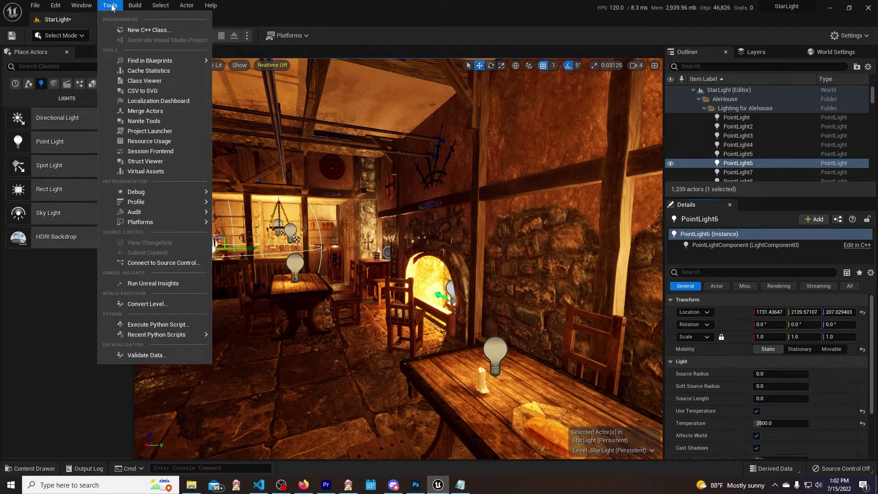
{"action": "mouse_move", "coordinate": [130, 8]}
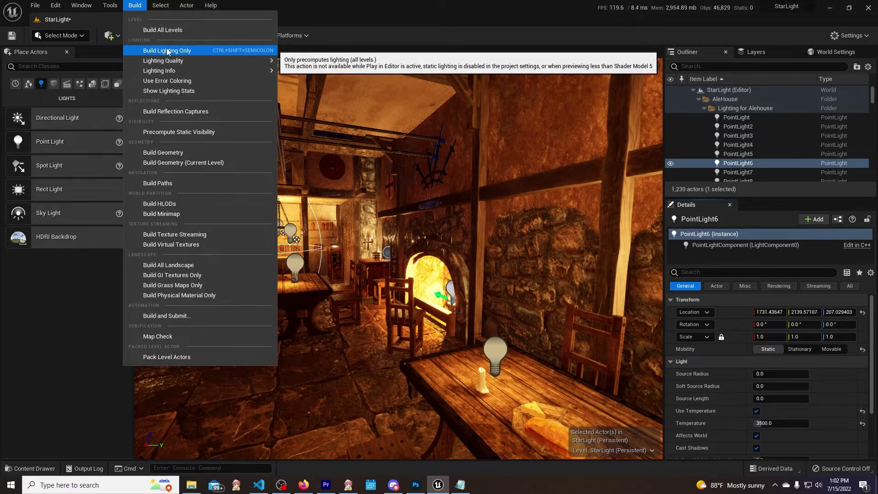
{"action": "left_click", "coordinate": [345, 4]}
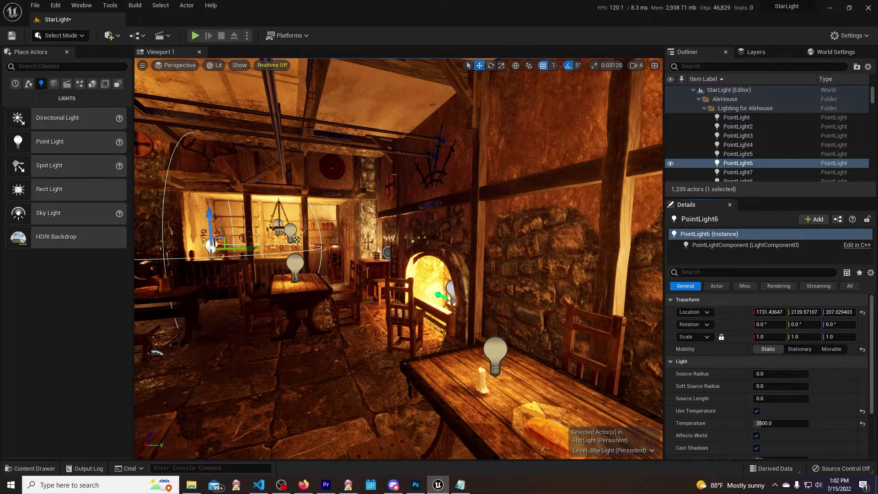
{"action": "key", "text": "f"}
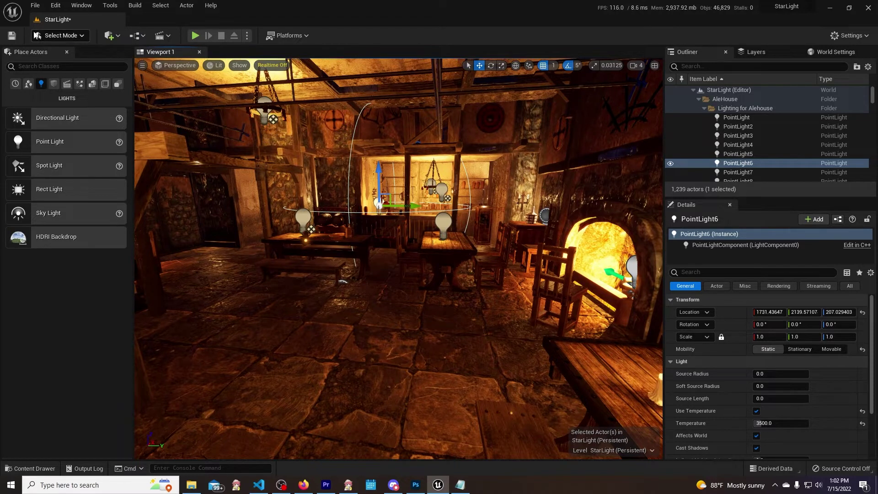
Step: Search Project Settings for 'lumen' and confirm the Reflection Method is Lumen
{"action": "left_click", "coordinate": [53, 10]}
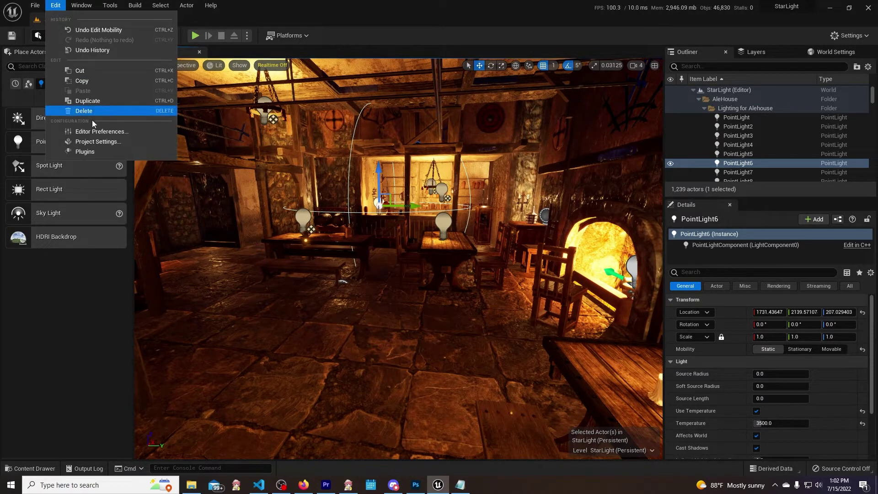
{"action": "left_click", "coordinate": [114, 143]}
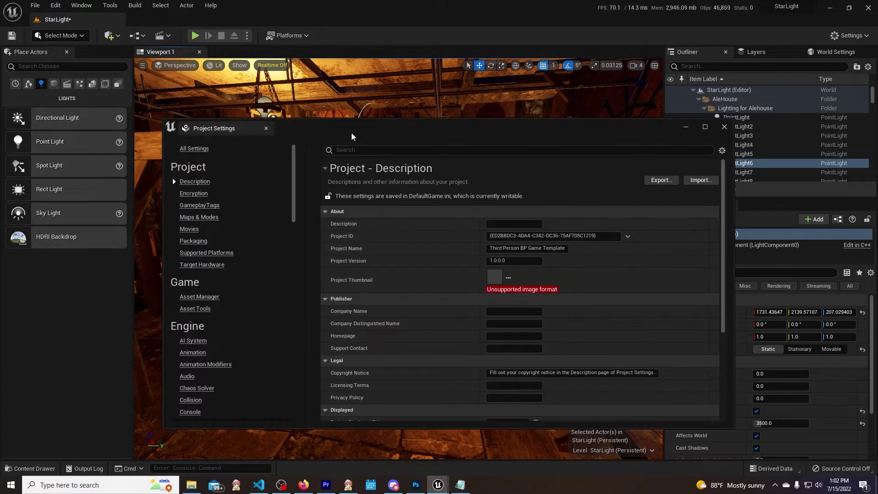
{"action": "type", "text": "lumen"}
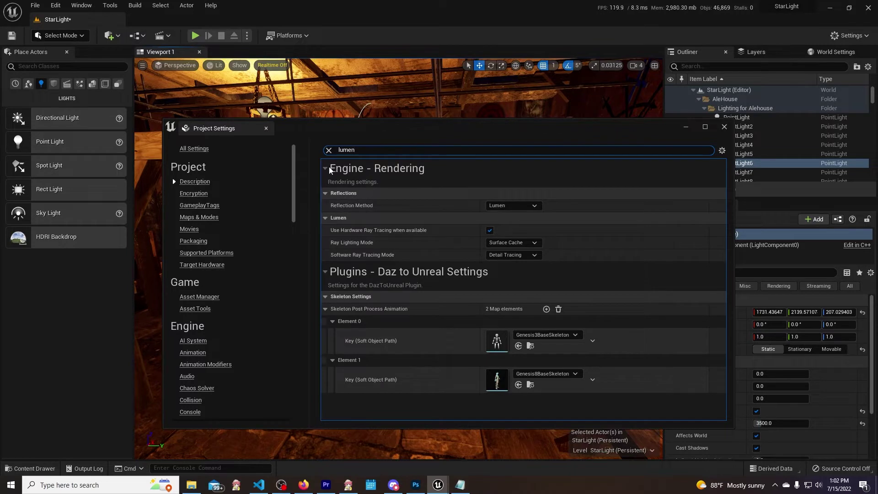
{"action": "left_click", "coordinate": [533, 207]}
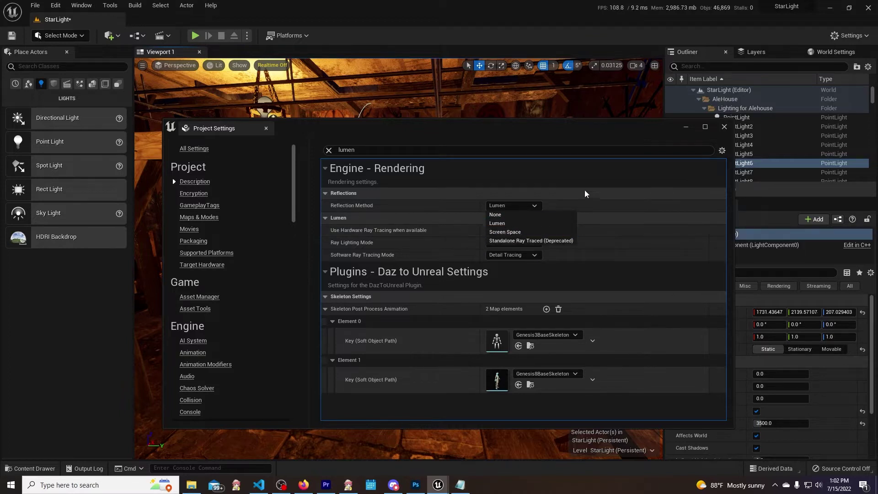
{"action": "left_click", "coordinate": [488, 112]}
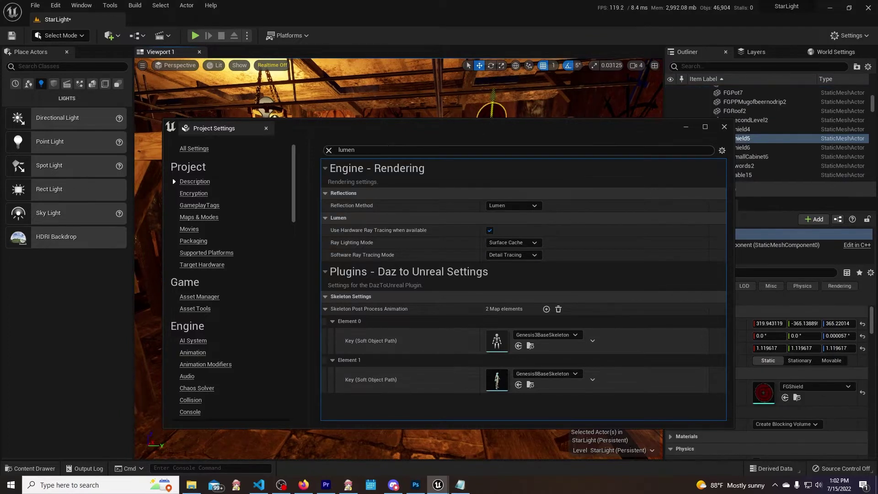
Step: Find Dynamic Global Illumination Method set to Screen Space (Beta), then minimize Project Settings
{"action": "double_click", "coordinate": [346, 149]}
{"action": "key", "text": "BackSpace"}
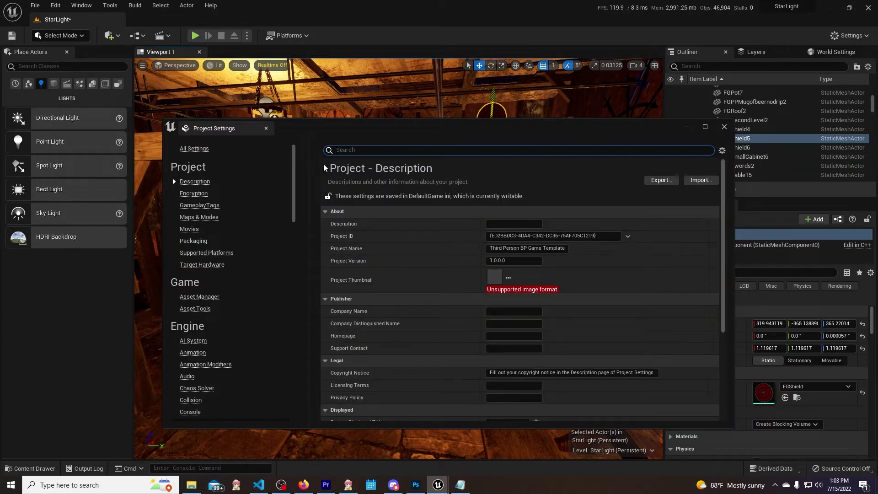
{"action": "type", "text": "lum"}
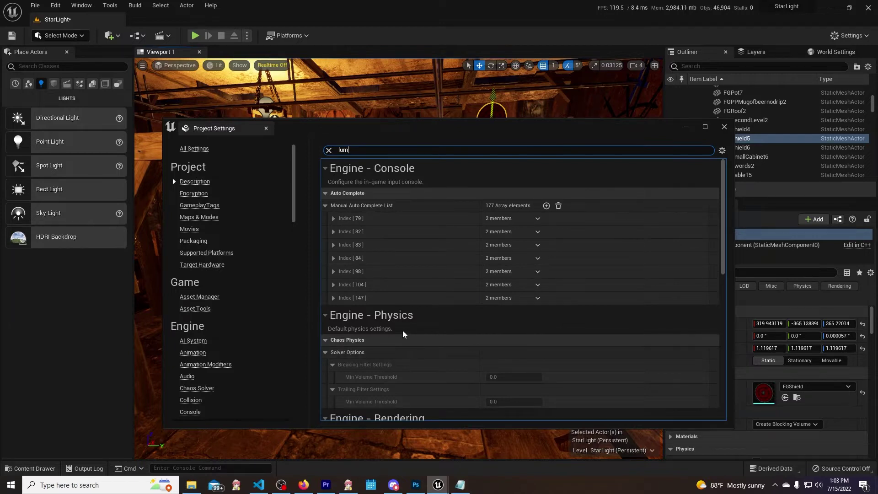
{"action": "scroll", "coordinate": [404, 336], "scroll_direction": "down", "scroll_amount": 1}
{"action": "left_click", "coordinate": [332, 338]}
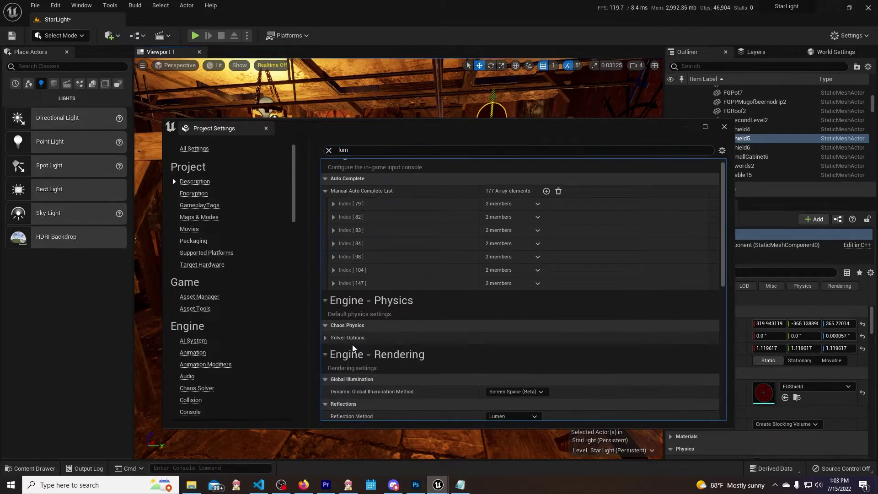
{"action": "scroll", "coordinate": [471, 355], "scroll_direction": "down", "scroll_amount": 1}
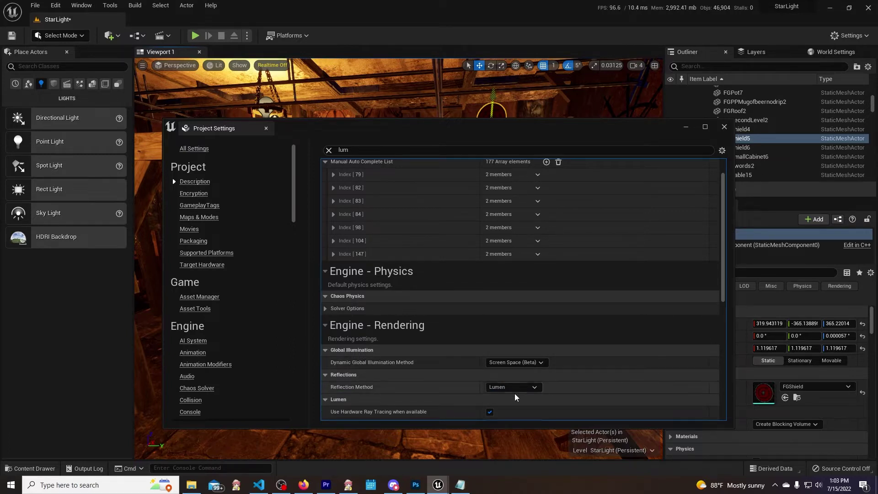
{"action": "left_click", "coordinate": [542, 363]}
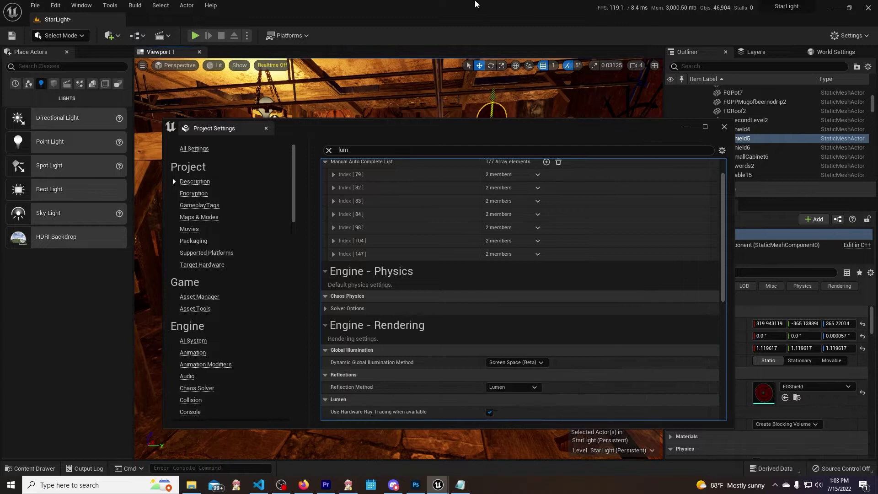
{"action": "key", "text": "Escape"}
{"action": "left_click", "coordinate": [686, 128]}
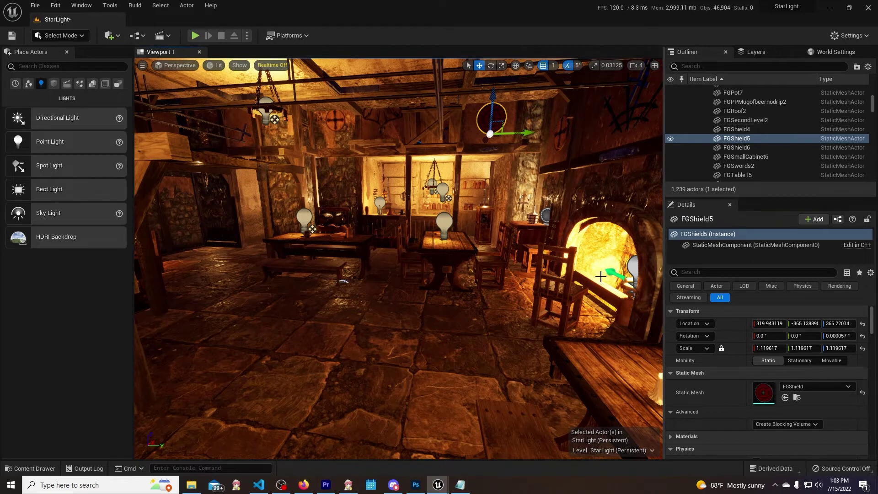
Step: Set the FGShield5 shield's Mobility to Stationary
{"action": "right_click_drag", "start_coordinate": [398, 256], "coordinate": [431, 234]}
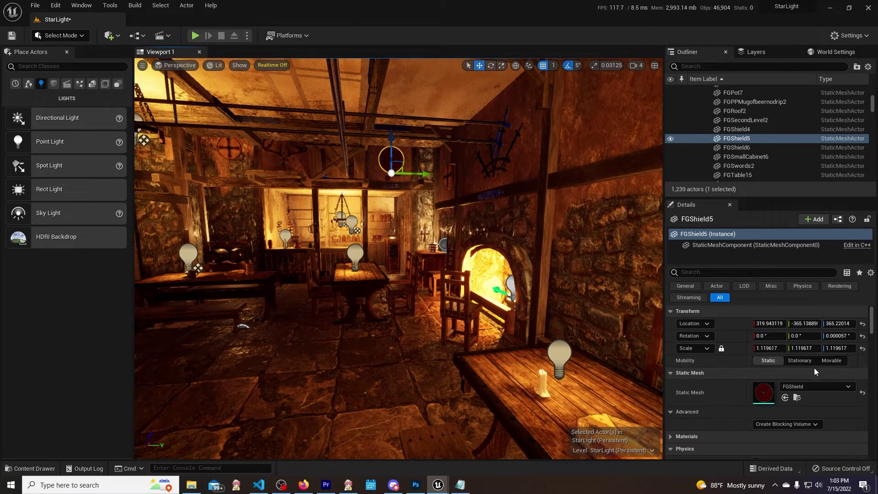
{"action": "left_click", "coordinate": [802, 361]}
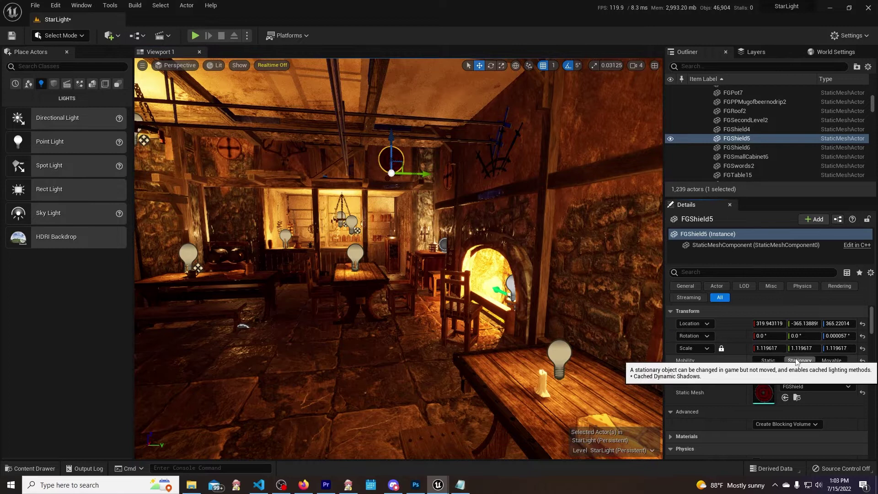
{"action": "left_click", "coordinate": [771, 361]}
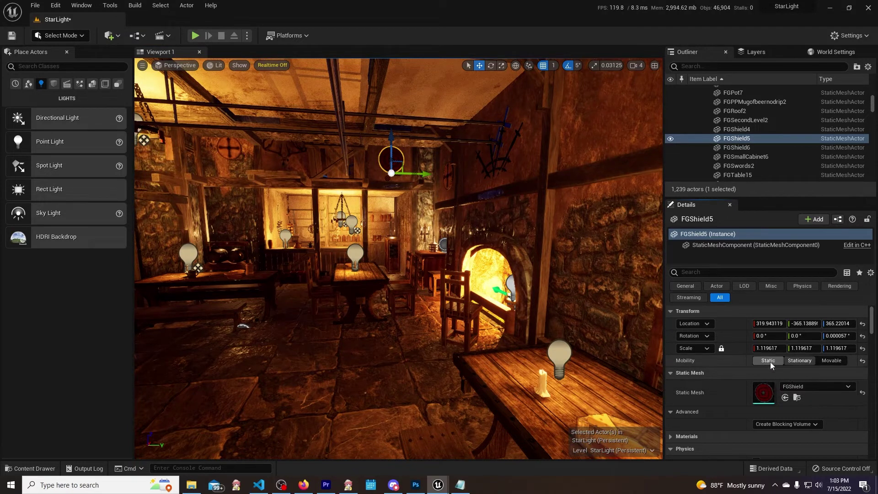
{"action": "left_click", "coordinate": [796, 361]}
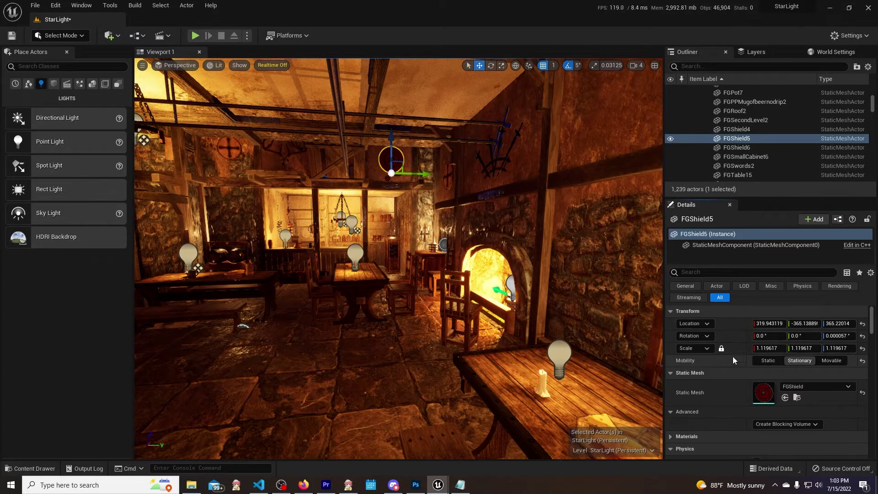
Step: Select the PointLight on the near candle table and fly the view in to it
{"action": "left_click", "coordinate": [559, 357]}
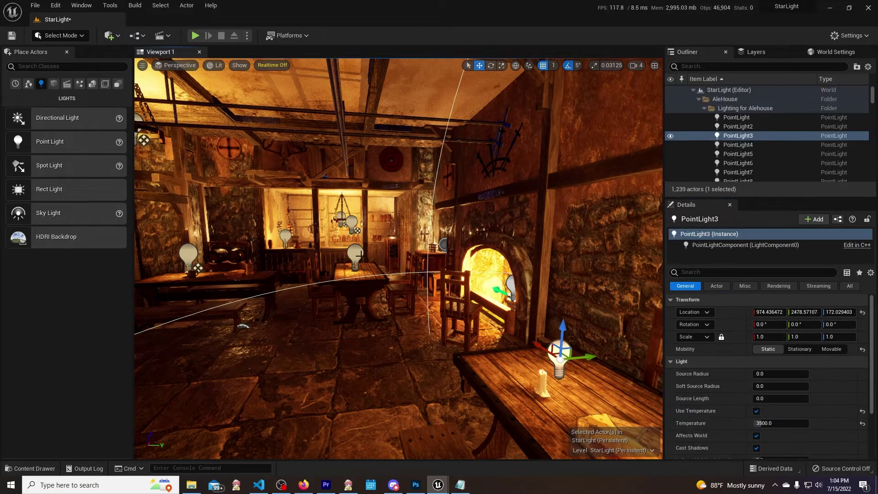
{"action": "left_click", "coordinate": [355, 253]}
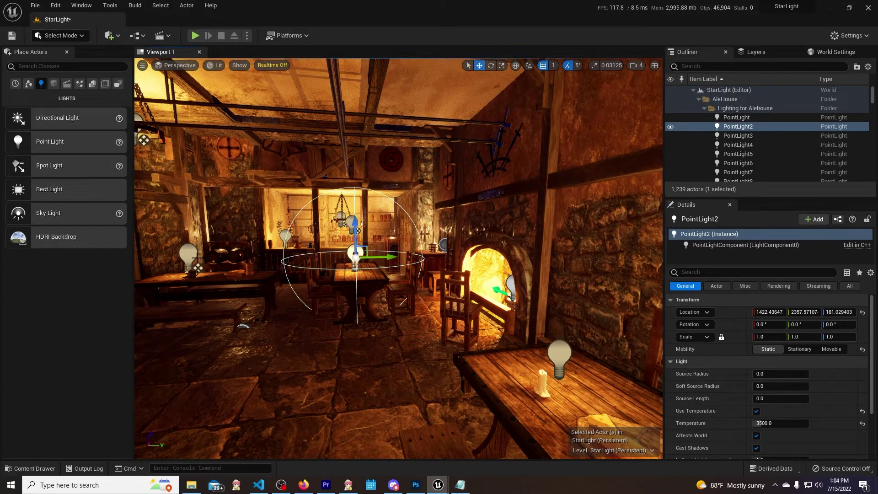
{"action": "left_click", "coordinate": [189, 254]}
{"action": "right_click_drag", "start_coordinate": [323, 215], "coordinate": [281, 214]}
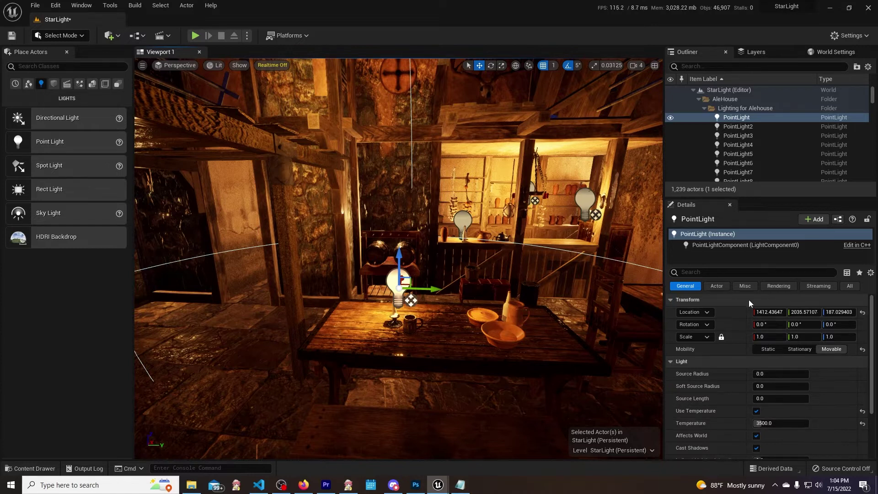
Step: Try the table light's Temperature at 10000, then at 1 for a red tint
{"action": "scroll", "coordinate": [737, 348], "scroll_direction": "down", "scroll_amount": 1}
{"action": "scroll", "coordinate": [736, 348], "scroll_direction": "down", "scroll_amount": 4}
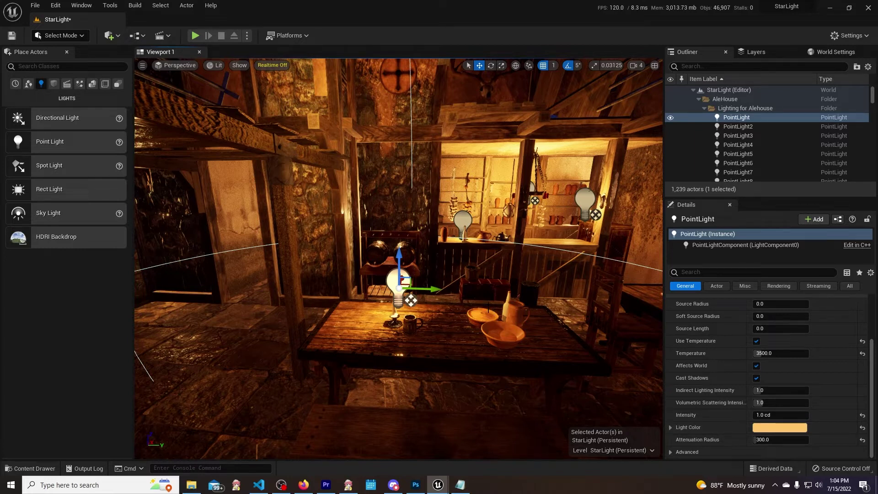
{"action": "left_click", "coordinate": [775, 353]}
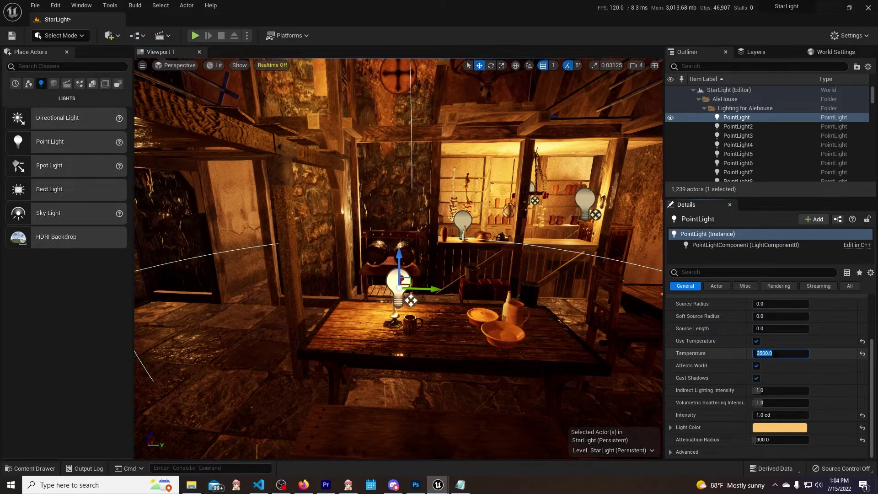
{"action": "type", "text": "10000"}
{"action": "key", "text": "Return"}
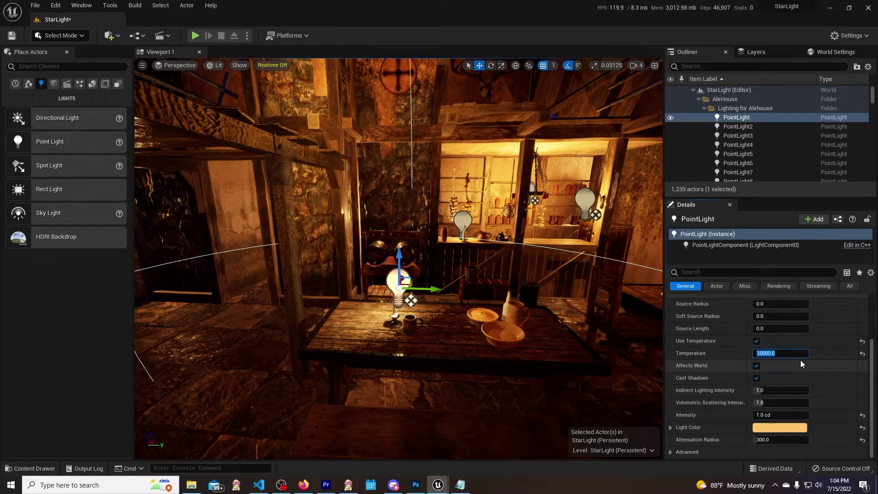
{"action": "type", "text": "1"}
{"action": "key", "text": "Return"}
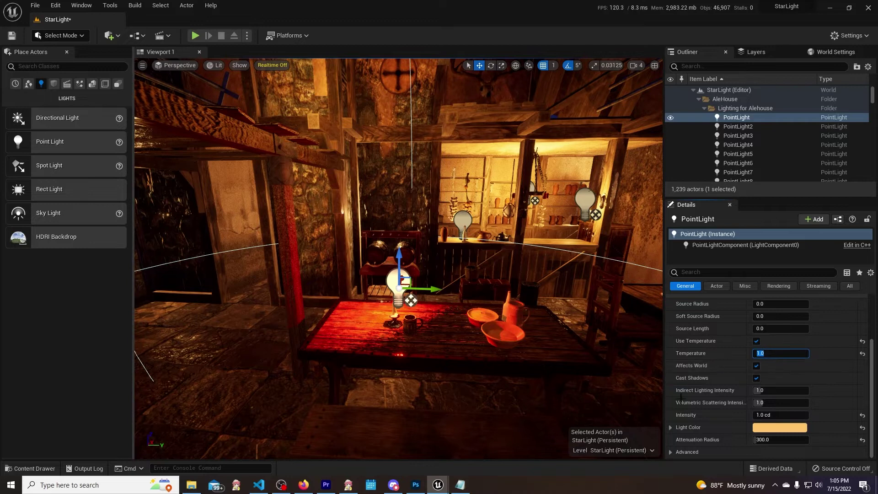
Step: Restore Temperature to 3500, preview a white Light Color, then cancel to keep the orange
{"action": "type", "text": "3500"}
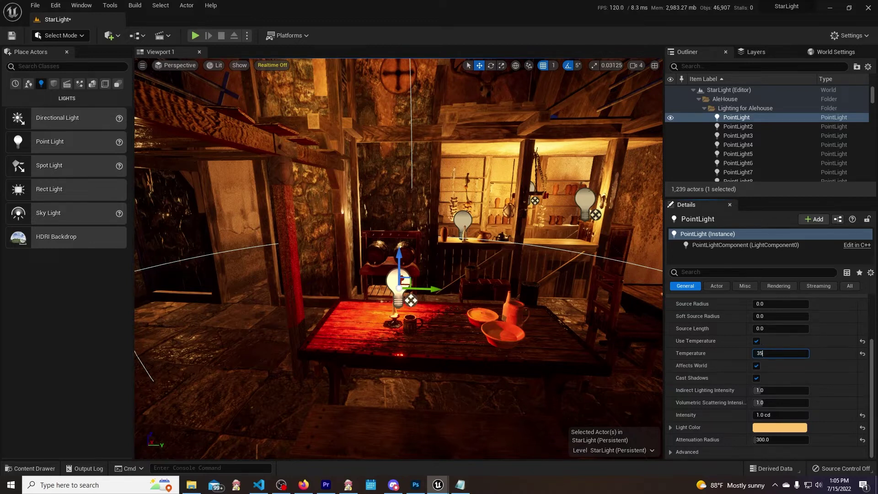
{"action": "key", "text": "Return"}
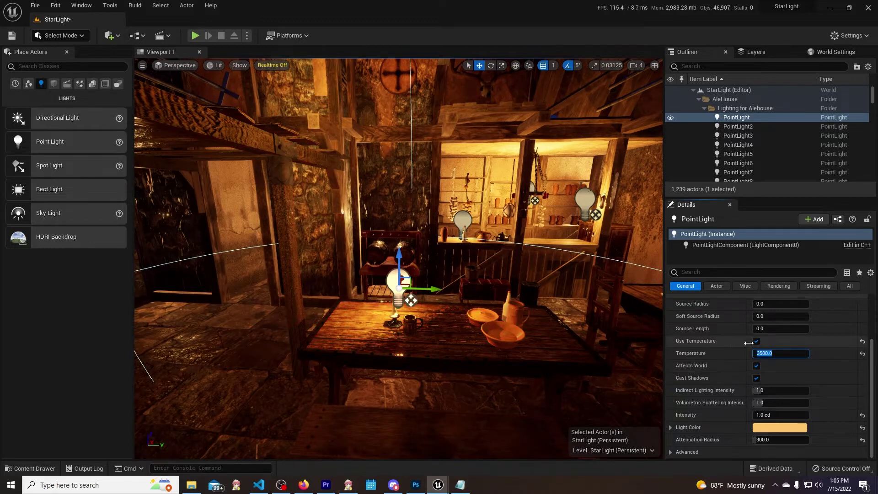
{"action": "left_click", "coordinate": [783, 428]}
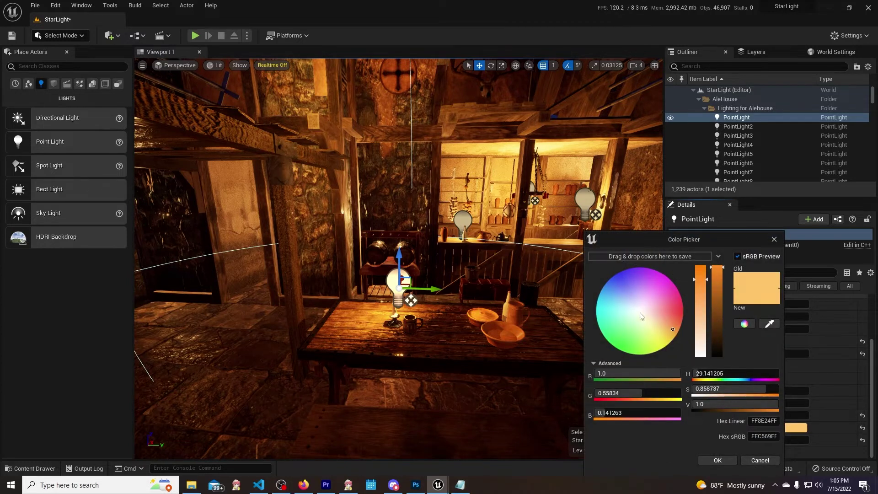
{"action": "left_click", "coordinate": [638, 309]}
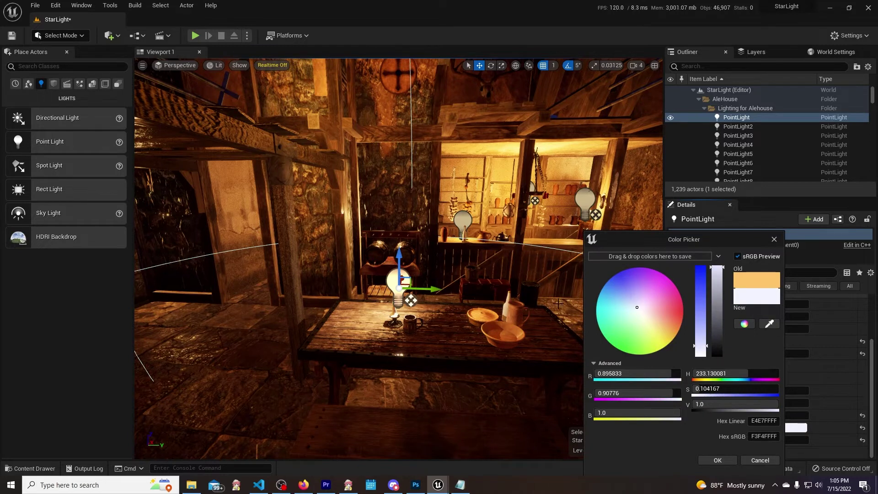
{"action": "left_click_drag", "start_coordinate": [717, 239], "coordinate": [719, 208]}
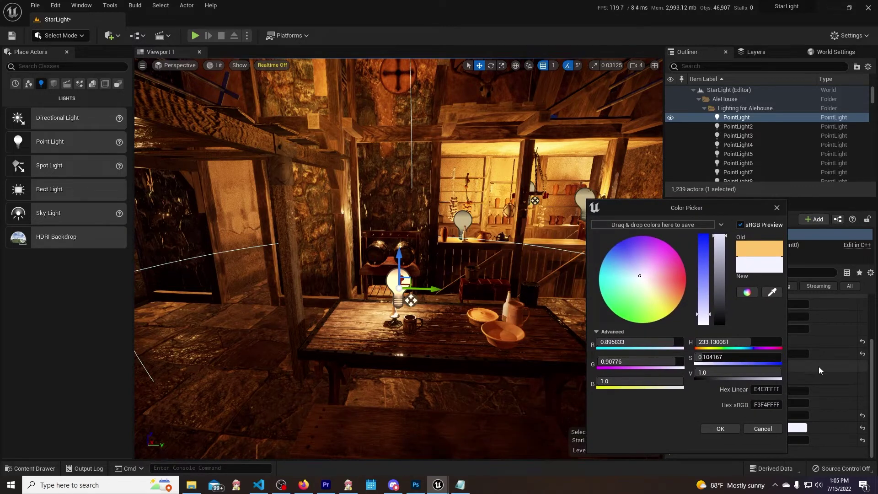
{"action": "left_click", "coordinate": [766, 431]}
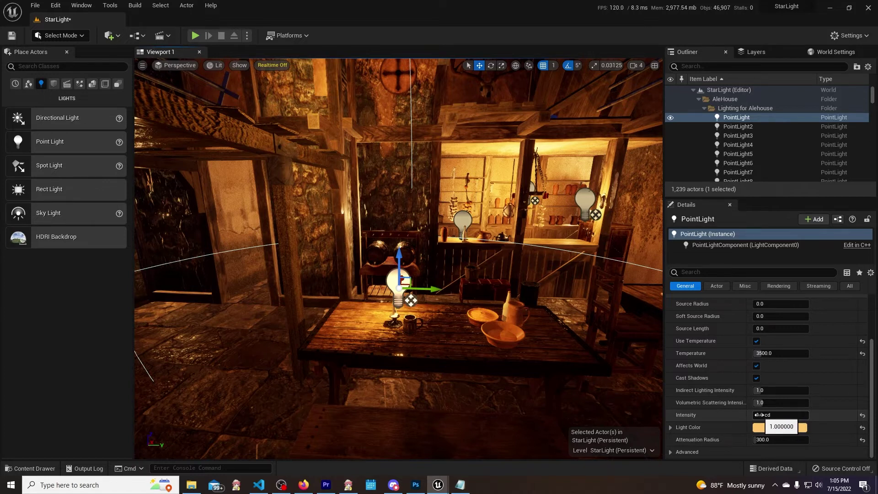
Step: Preview the table light's Intensity up to about 160 cd, then set it to 1 cd
{"action": "left_click_drag", "start_coordinate": [759, 415], "coordinate": [789, 415]}
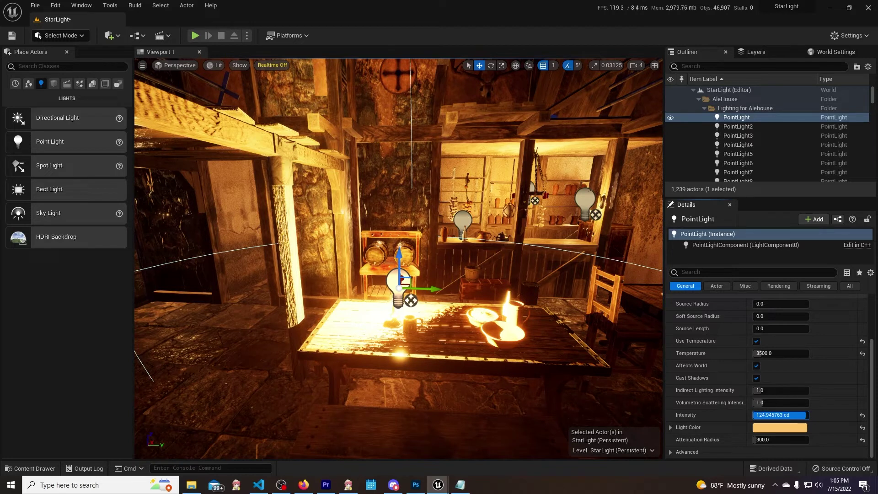
{"action": "mouse_move", "coordinate": [788, 415]}
{"action": "left_mouse_down"}
{"action": "mouse_move", "coordinate": [767, 415]}
{"action": "mouse_move", "coordinate": [783, 415]}
{"action": "left_mouse_up"}
{"action": "left_click", "coordinate": [778, 415]}
{"action": "left_click", "coordinate": [784, 415]}
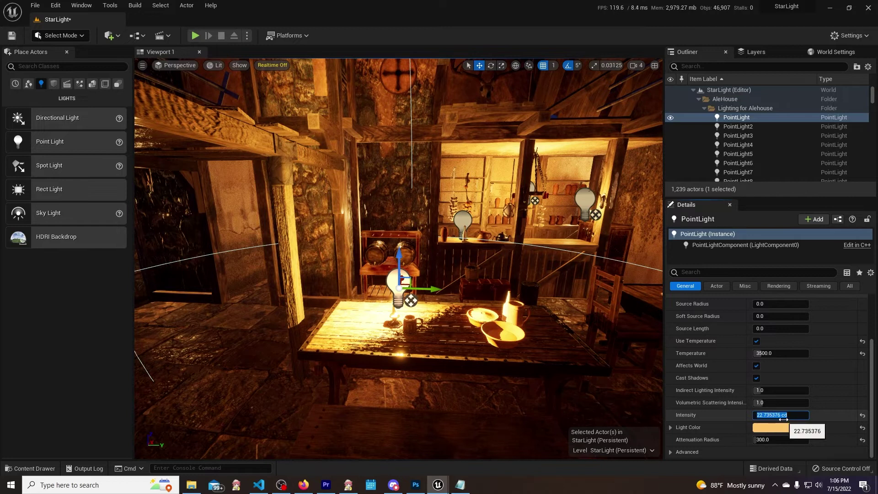
{"action": "type", "text": "1"}
{"action": "key", "text": "Return"}
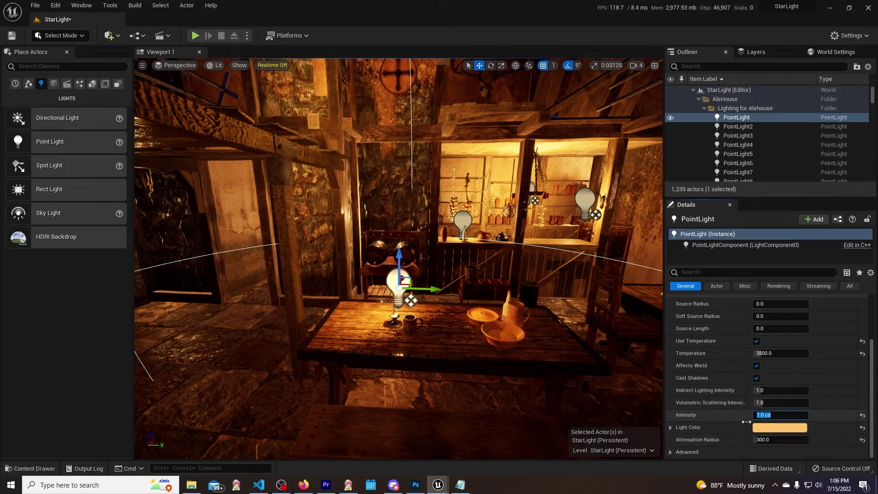
Step: Preview a brighter intensity on the table light, then reset it to 1 cd
{"action": "right_click_drag", "start_coordinate": [544, 221], "coordinate": [462, 228]}
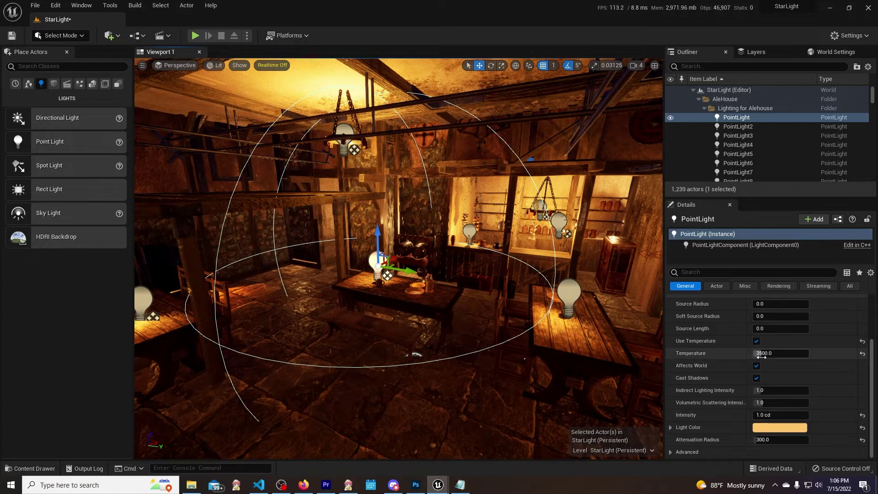
{"action": "left_click_drag", "start_coordinate": [773, 415], "coordinate": [805, 415]}
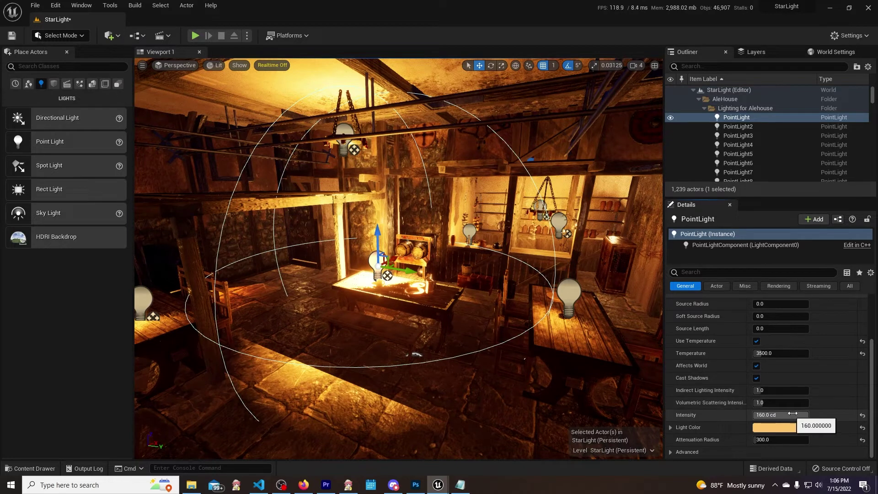
{"action": "mouse_move", "coordinate": [805, 415]}
{"action": "left_mouse_down"}
{"action": "mouse_move", "coordinate": [768, 415]}
{"action": "mouse_move", "coordinate": [793, 415]}
{"action": "left_mouse_up"}
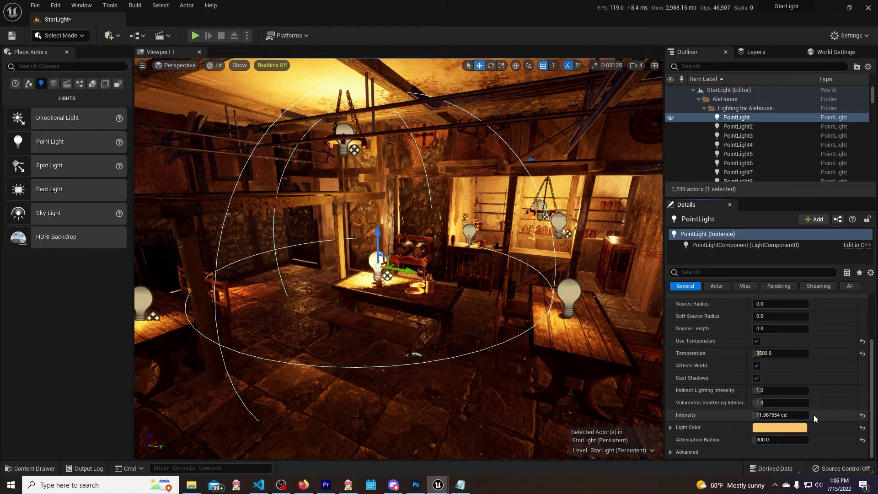
{"action": "left_click", "coordinate": [794, 415]}
{"action": "type", "text": "1"}
{"action": "key", "text": "Return"}
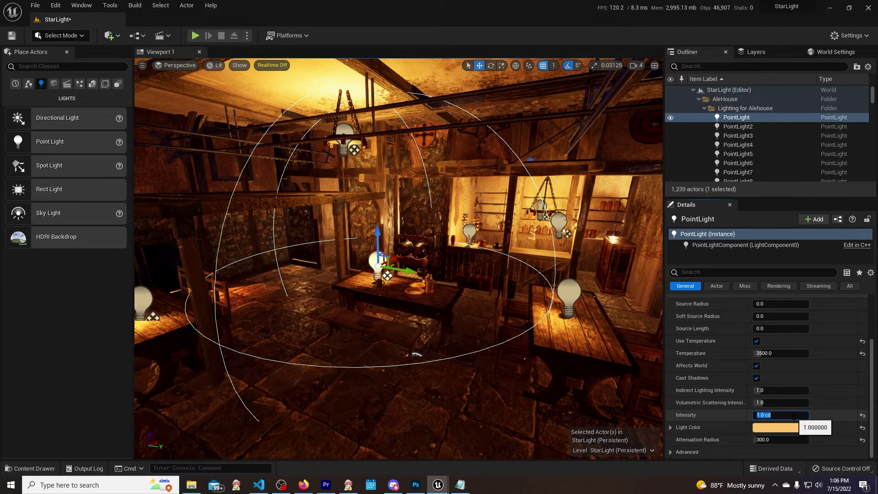
Step: Set the point light's Attenuation Radius to 600
{"action": "left_click", "coordinate": [776, 440]}
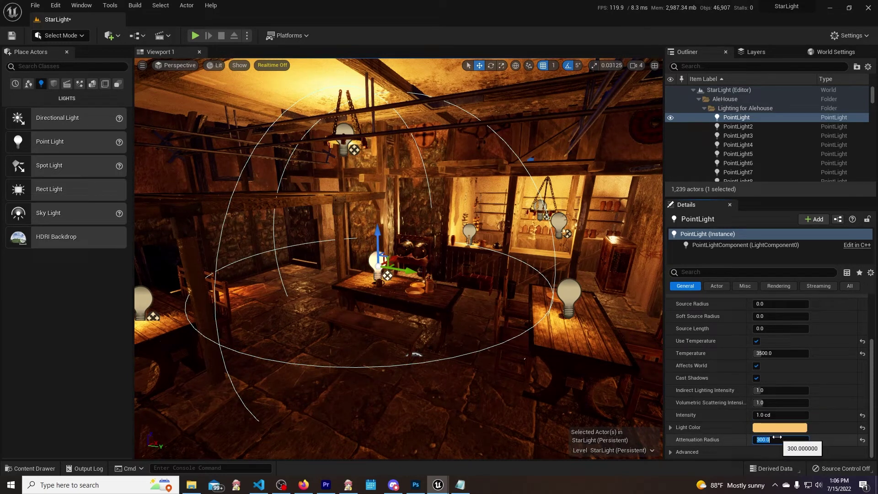
{"action": "type", "text": "600"}
{"action": "key", "text": "Return"}
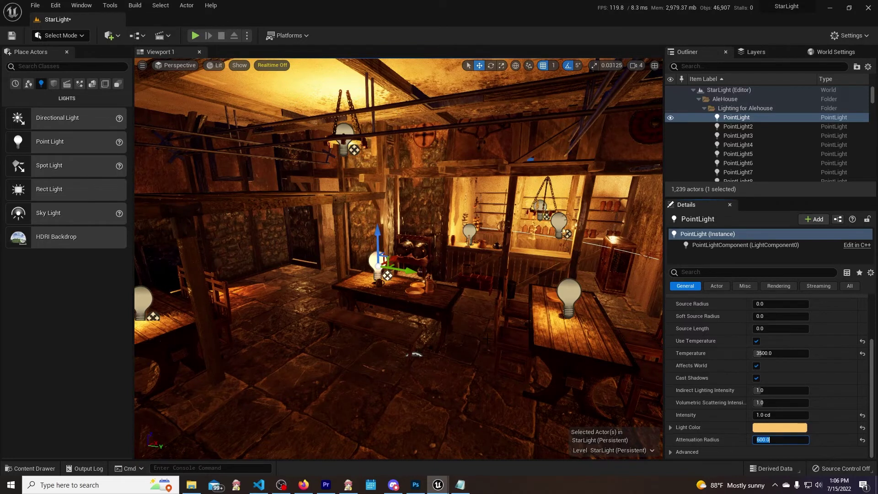
{"action": "scroll", "coordinate": [481, 335], "scroll_direction": "down", "scroll_amount": 10}
{"action": "scroll", "coordinate": [481, 335], "scroll_direction": "up", "scroll_amount": 5}
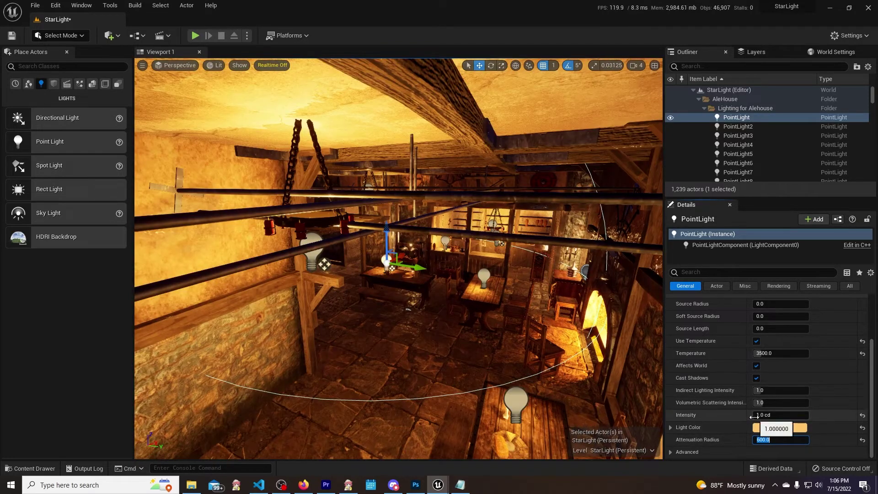
Step: Raise Intensity to 160 cd again, then return it to 1.0 cd
{"action": "left_click_drag", "start_coordinate": [752, 415], "coordinate": [805, 415]}
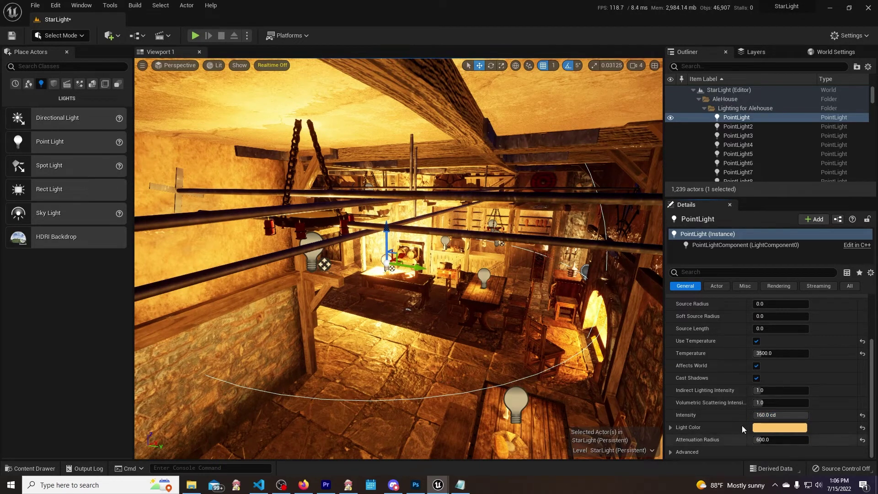
{"action": "left_click", "coordinate": [780, 415]}
{"action": "type", "text": "1"}
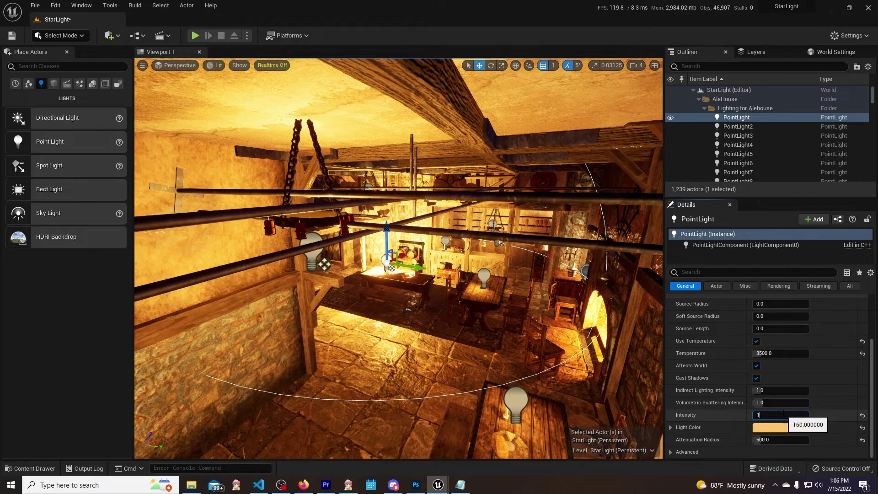
{"action": "key", "text": "Return"}
Step: Reduce the Attenuation Radius to 300 and view the light up close
{"action": "left_click", "coordinate": [776, 438]}
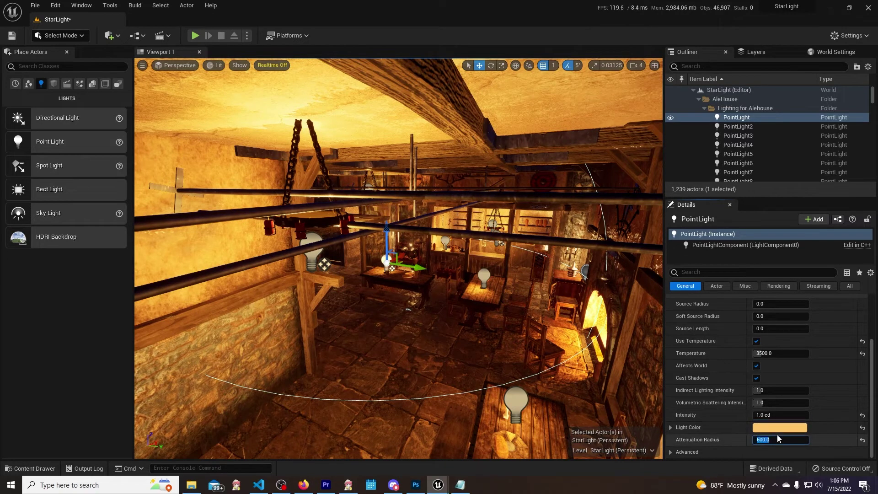
{"action": "type", "text": "300"}
{"action": "key", "text": "Return"}
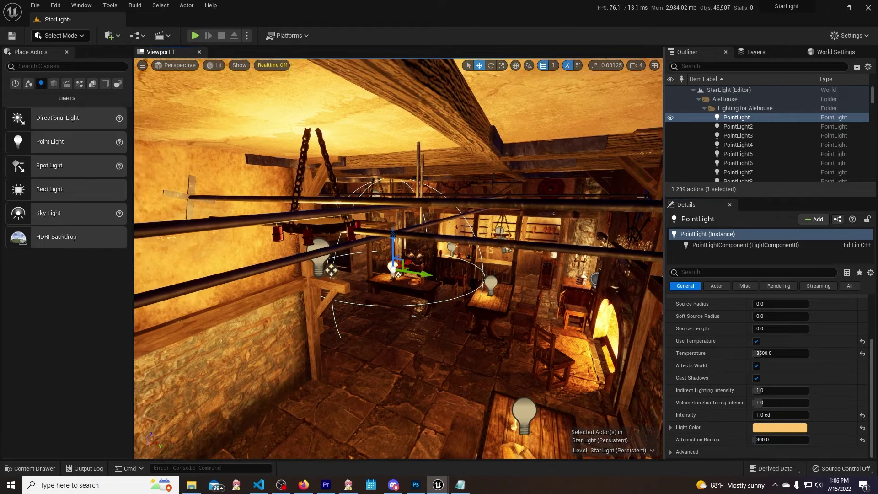
{"action": "right_click_drag", "start_coordinate": [483, 222], "coordinate": [483, 188]}
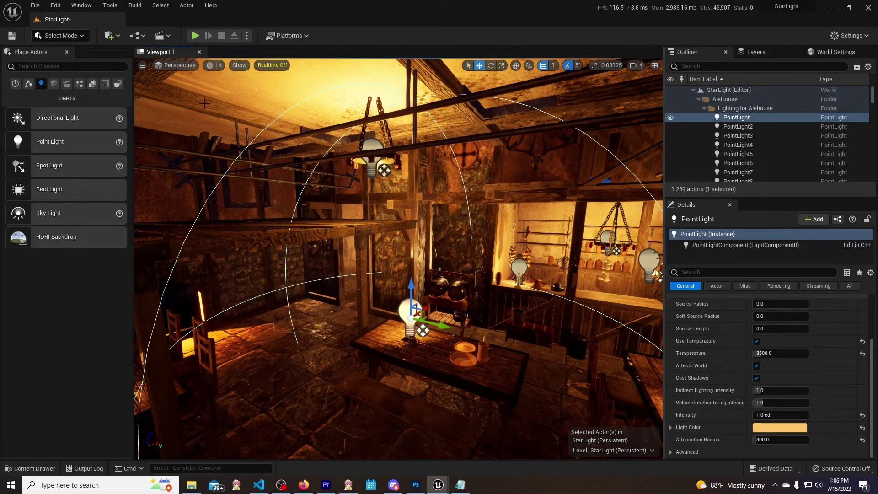
{"action": "left_click", "coordinate": [195, 35]}
{"action": "left_click", "coordinate": [398, 259]}
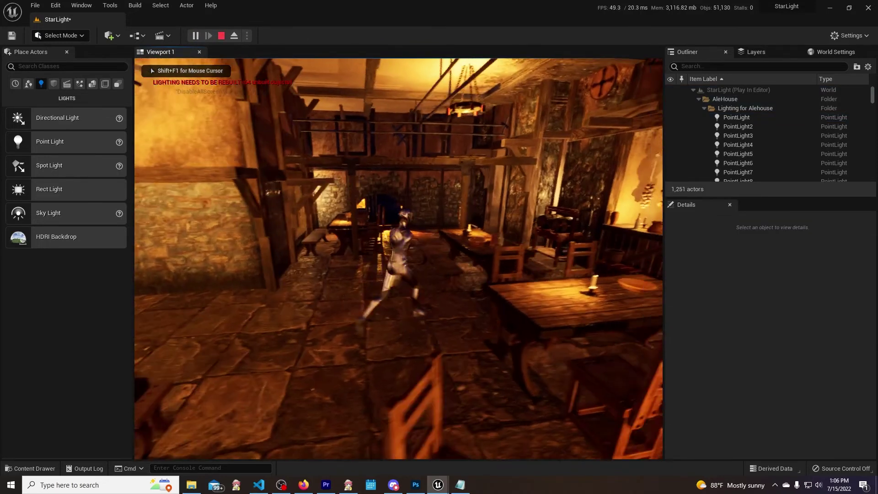
{"action": "key", "text": "s"}
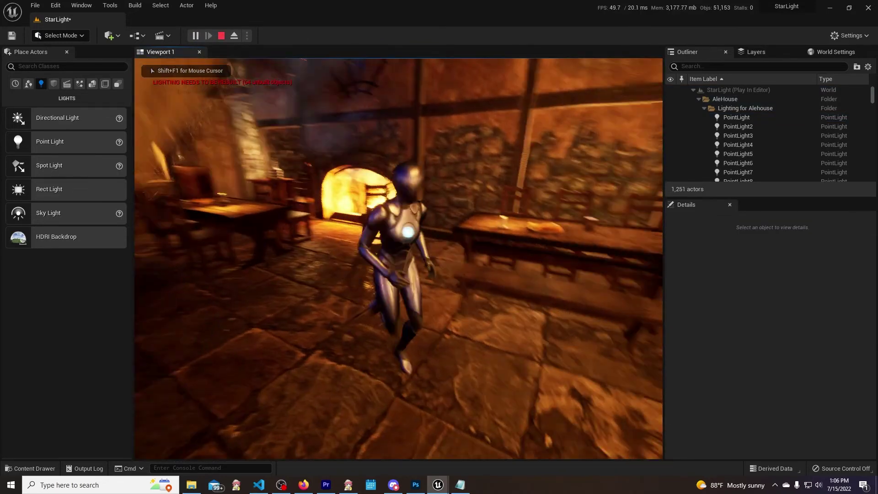
{"action": "key", "text": "w"}
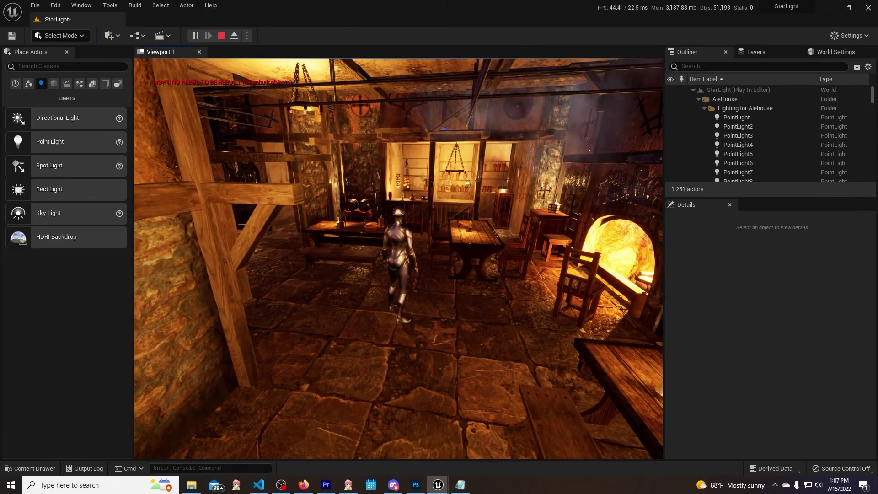
{"action": "key", "text": "Escape"}
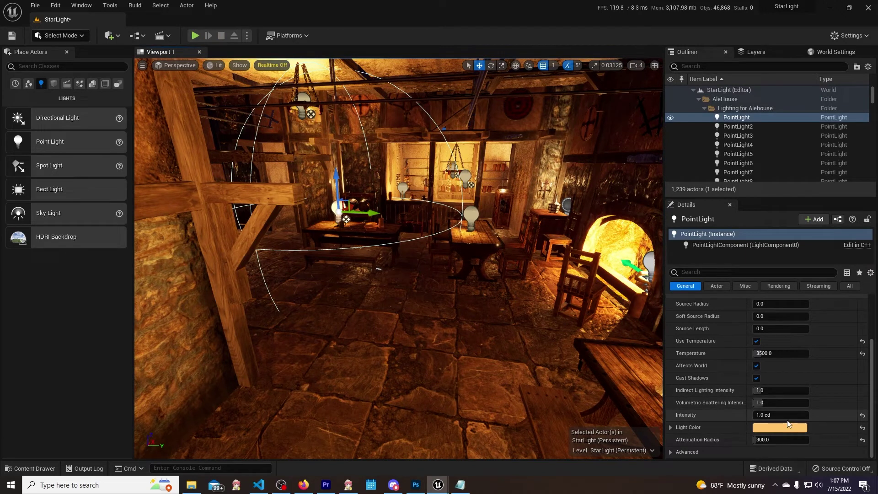
Step: Return the point light's intensity to 1.0 cd and place a rect light on the tavern floor
{"action": "left_click", "coordinate": [863, 415]}
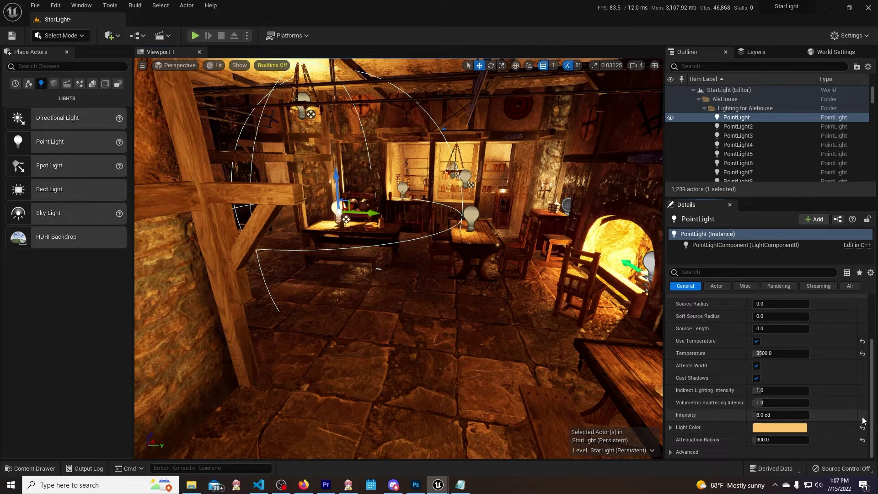
{"action": "left_click", "coordinate": [778, 415]}
{"action": "type", "text": "1"}
{"action": "key", "text": "Return"}
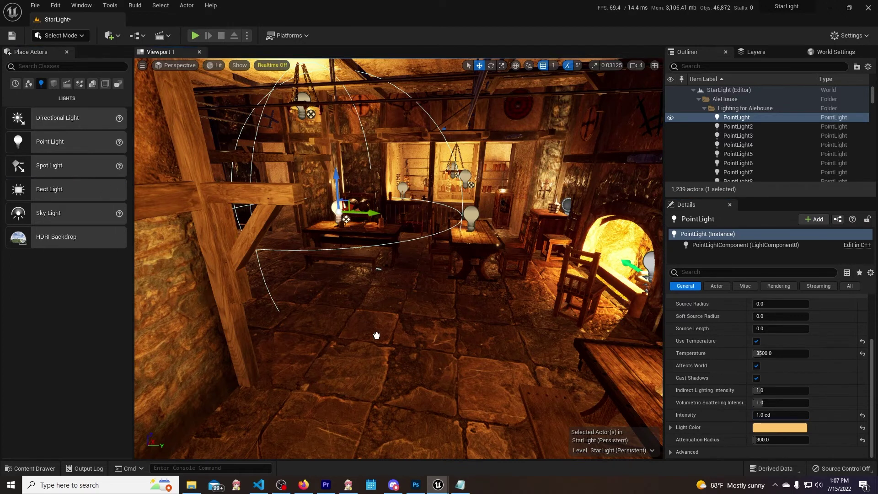
{"action": "left_click_drag", "start_coordinate": [377, 336], "coordinate": [397, 350]}
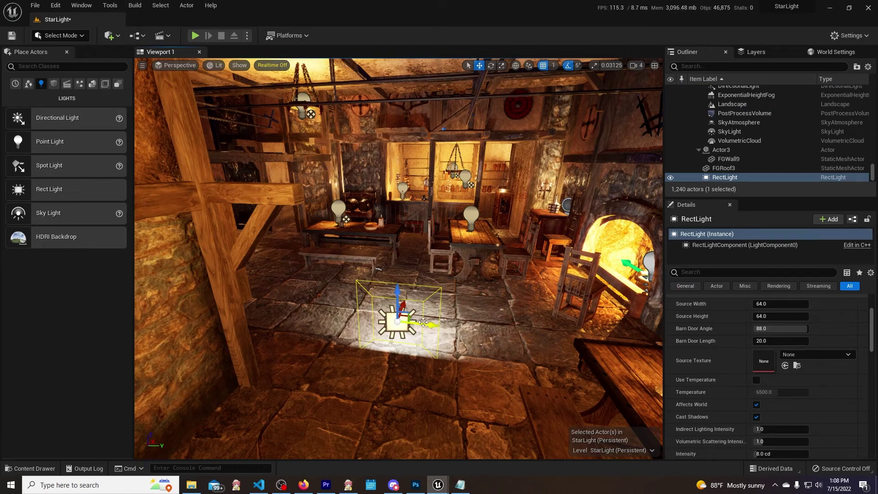
Step: Move the rect light up toward the back table with the translate gizmo
{"action": "key", "text": "e"}
{"action": "key", "text": "r"}
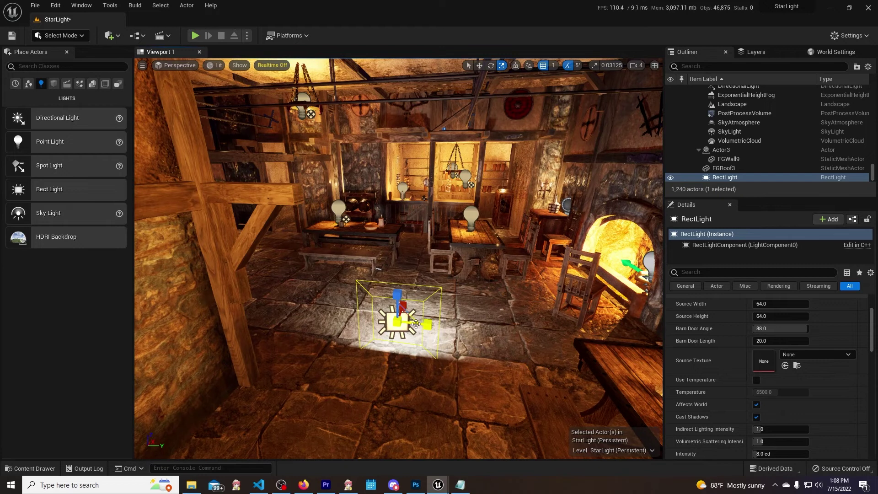
{"action": "key", "text": "w"}
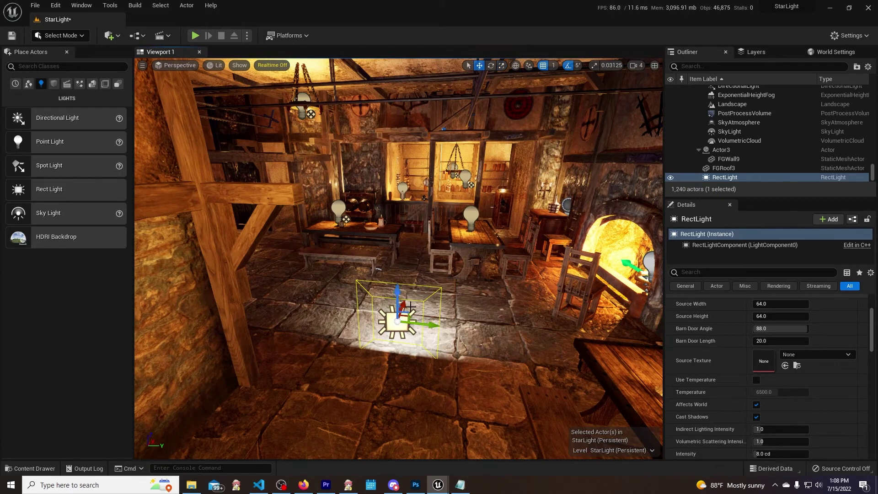
{"action": "left_click_drag", "start_coordinate": [410, 306], "coordinate": [430, 241]}
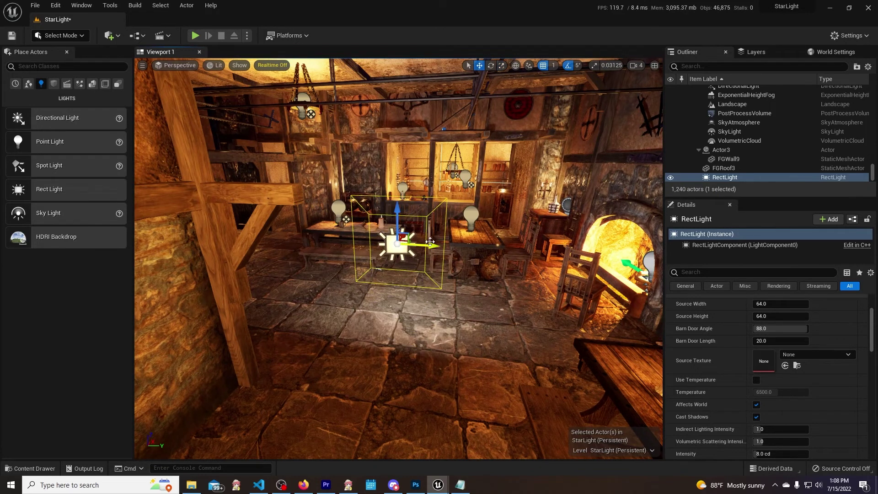
Step: Delete the rect light from the level
{"action": "key", "text": "r"}
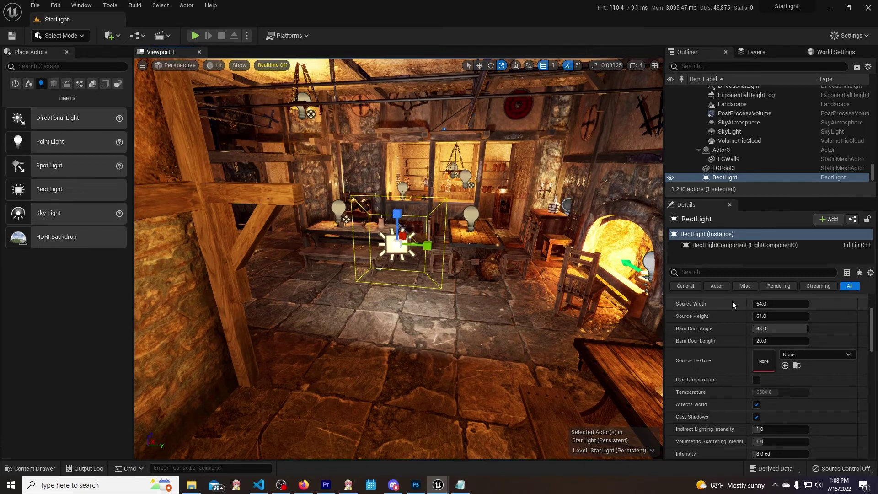
{"action": "scroll", "coordinate": [732, 302], "scroll_direction": "up", "scroll_amount": 3}
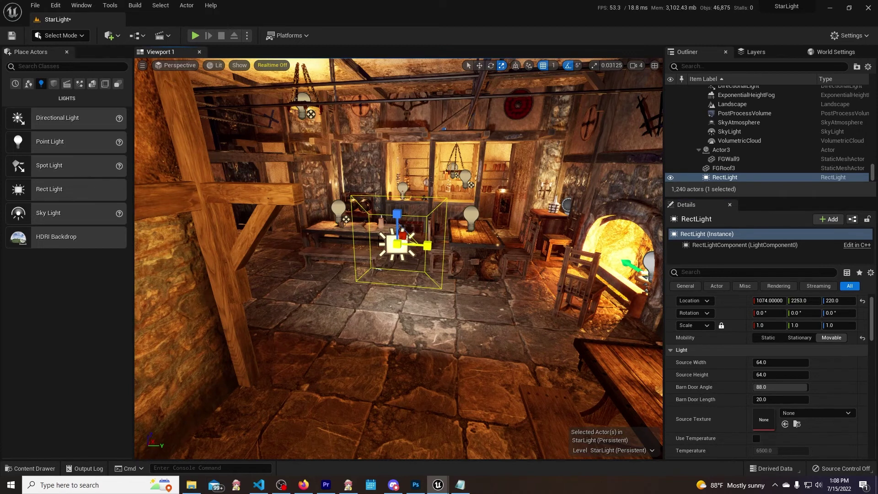
{"action": "key", "text": "Delete"}
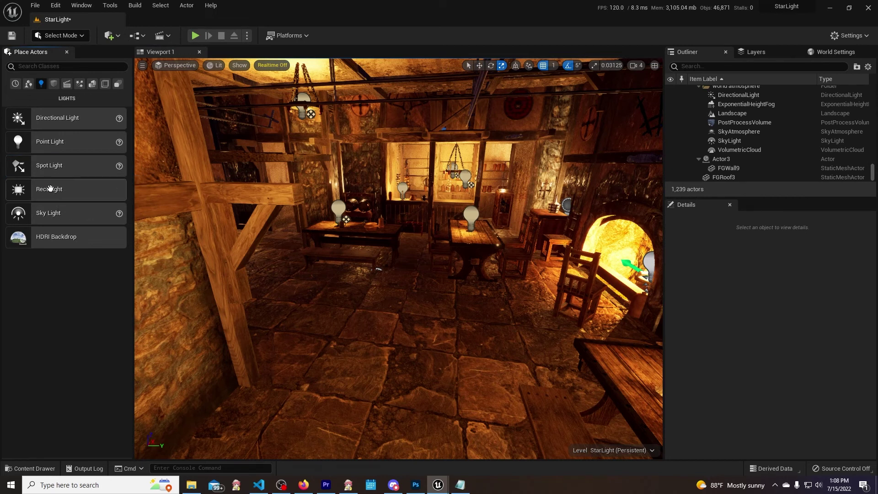
{"action": "left_click_drag", "start_coordinate": [44, 171], "coordinate": [416, 361]}
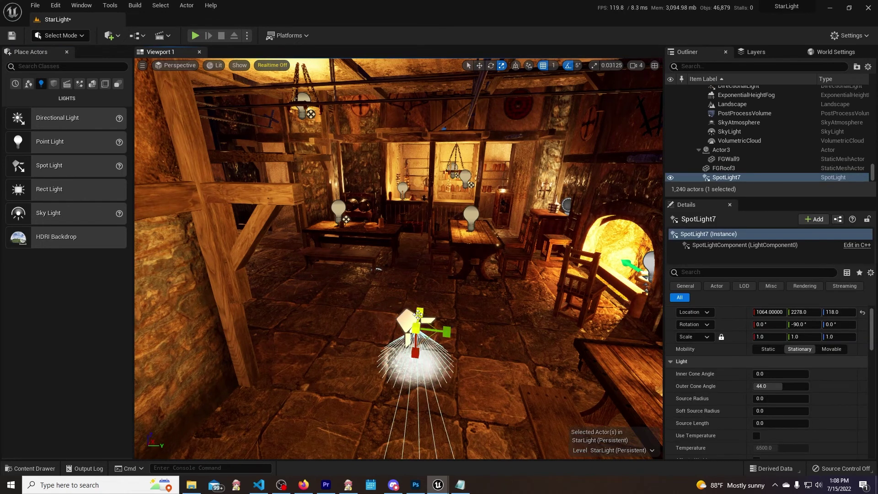
{"action": "key", "text": "w"}
{"action": "mouse_move", "coordinate": [419, 314]}
{"action": "left_mouse_down"}
{"action": "mouse_move", "coordinate": [406, 150]}
{"action": "mouse_move", "coordinate": [408, 28]}
{"action": "mouse_move", "coordinate": [419, 297]}
{"action": "mouse_move", "coordinate": [433, 317]}
{"action": "left_mouse_up"}
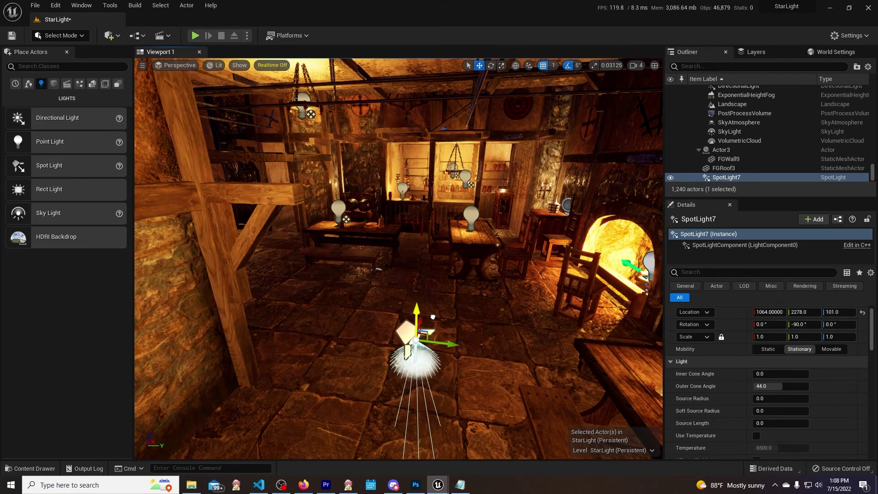
{"action": "key", "text": "Delete"}
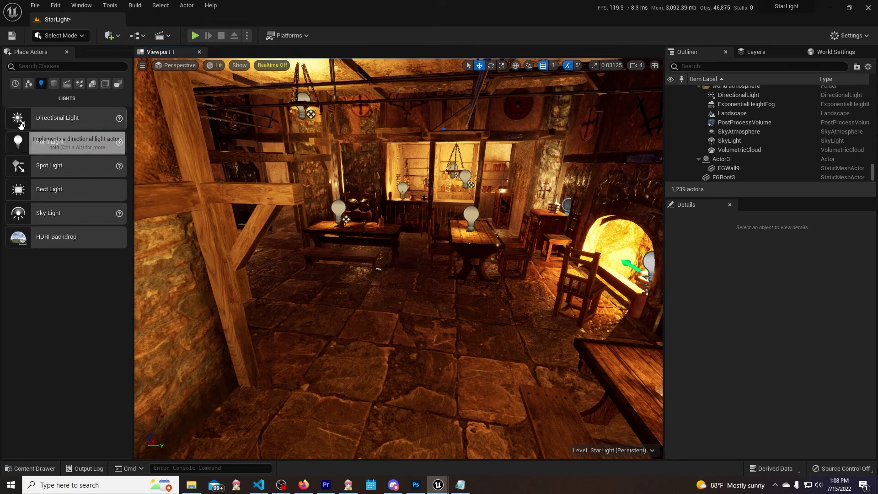
{"action": "right_click_drag", "start_coordinate": [513, 251], "coordinate": [513, 251]}
{"action": "left_click", "coordinate": [267, 226]}
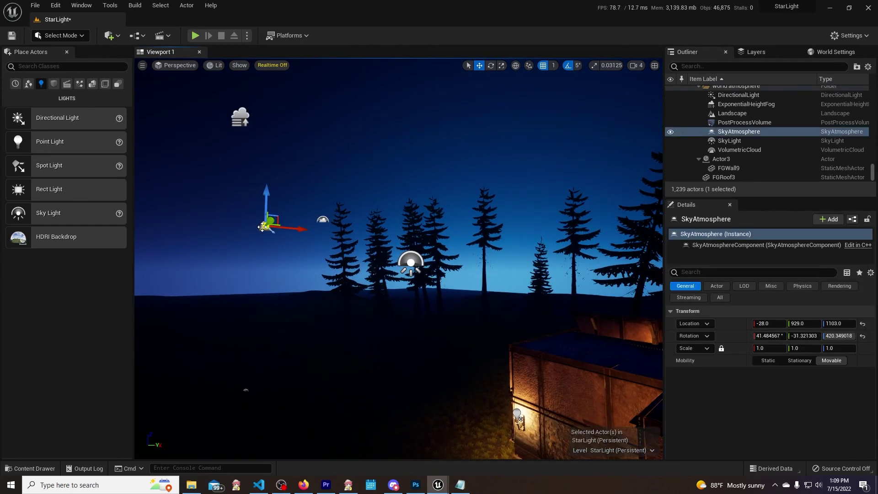
{"action": "right_click_drag", "start_coordinate": [266, 226], "coordinate": [266, 226]}
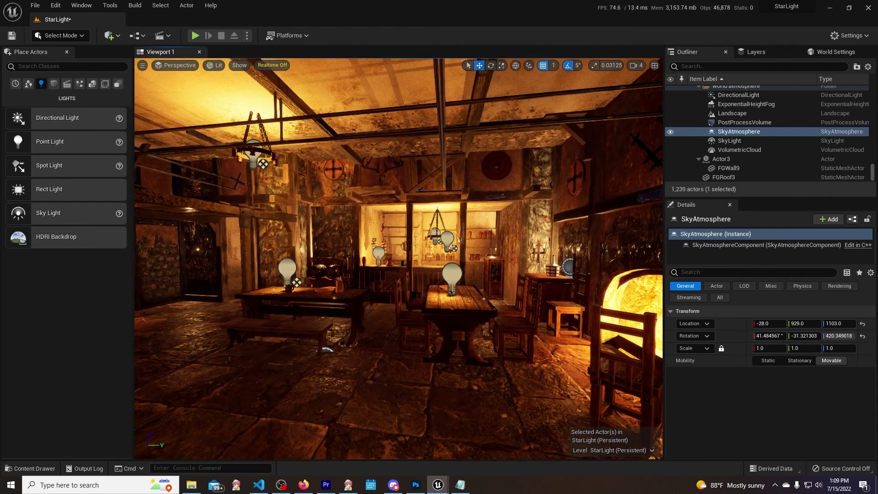